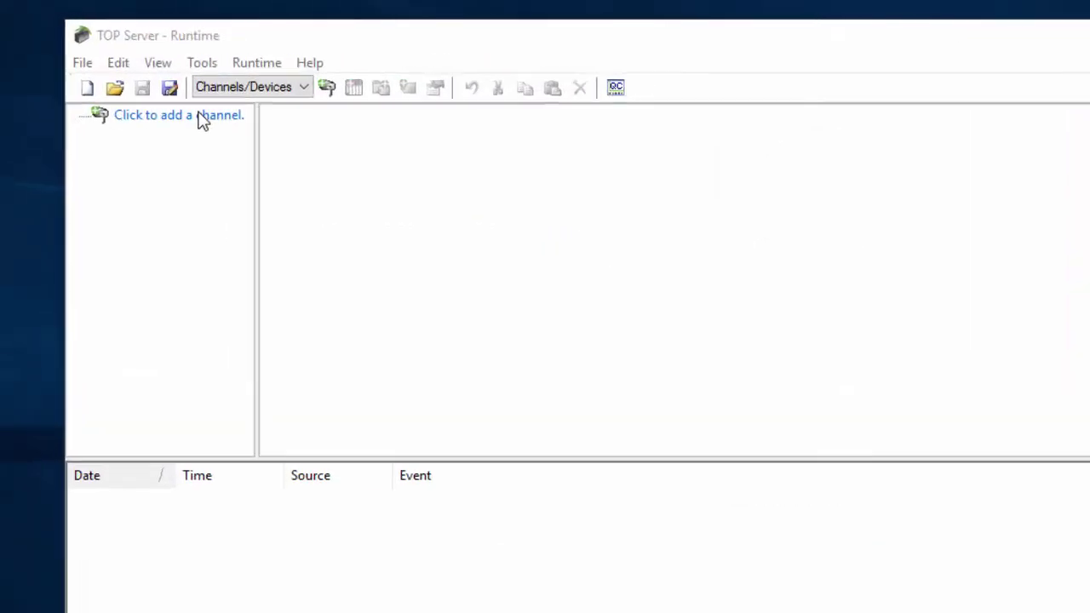
Start adding a new channel and name it DNP3.
left_click(158, 91)
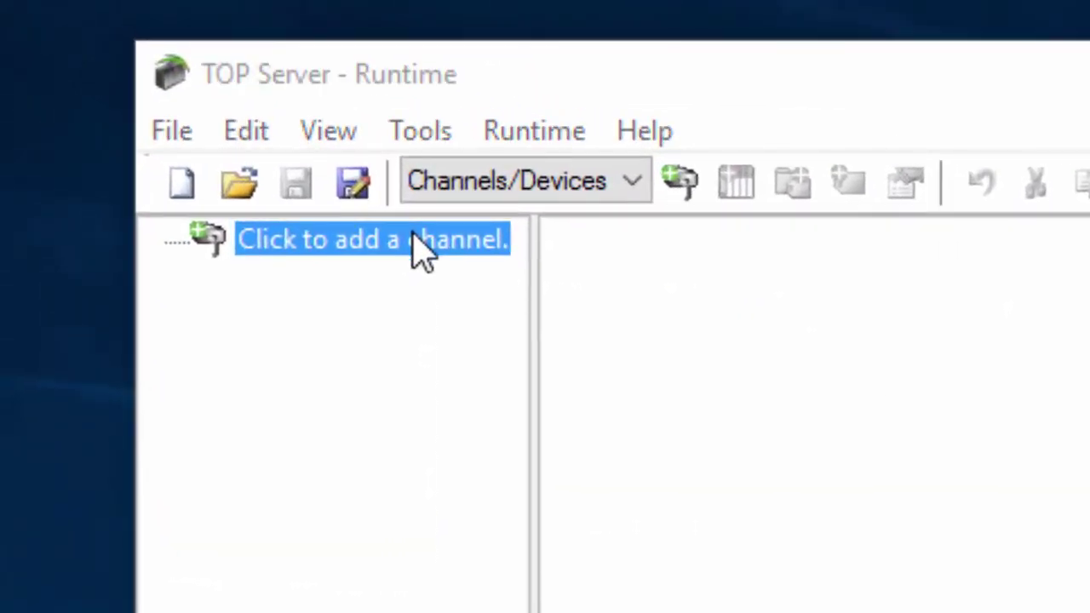
left_click(420, 248)
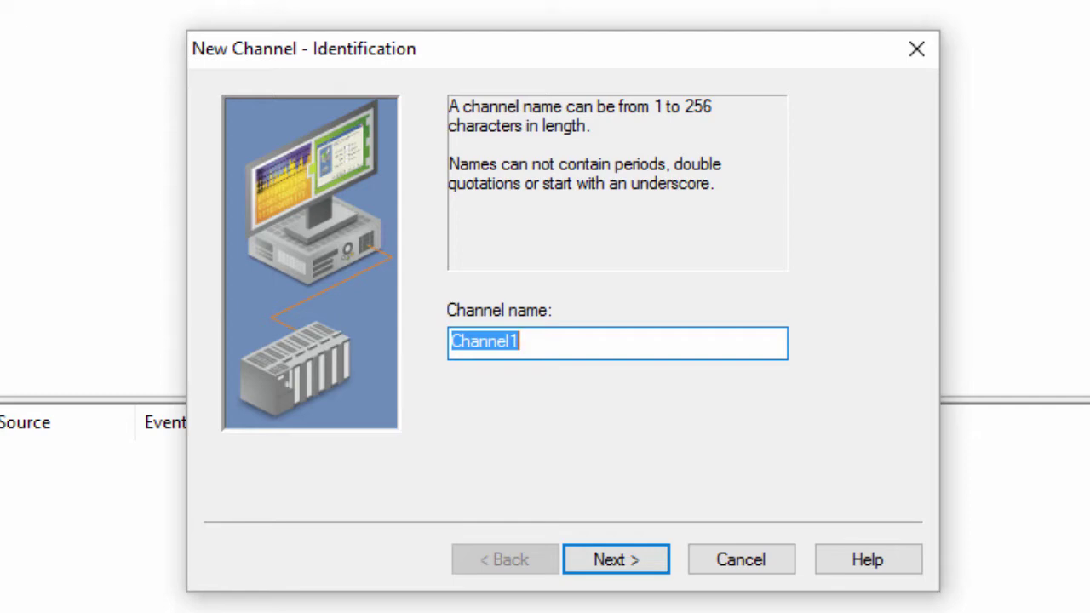
type("DNP")
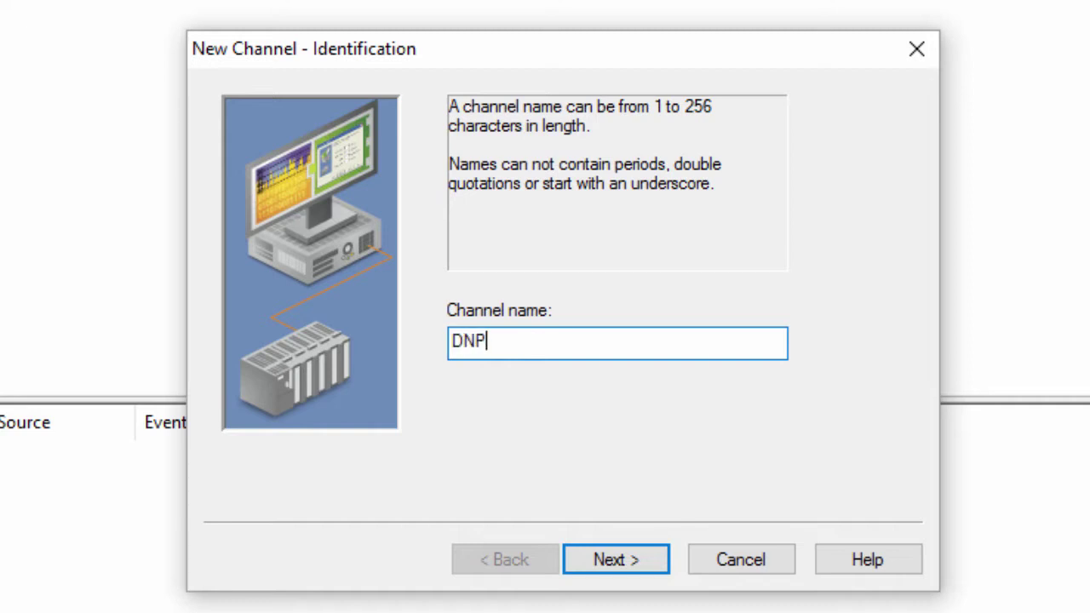
type("3")
Choose DNP Master Ethernet as the DNP3 channel's device driver.
left_click(665, 561)
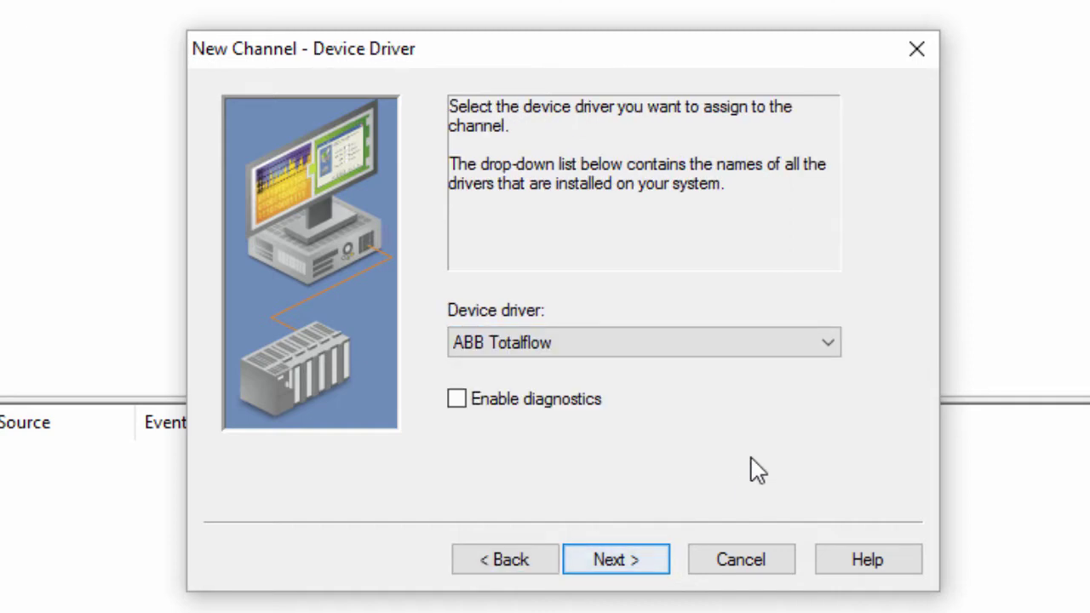
left_click(822, 345)
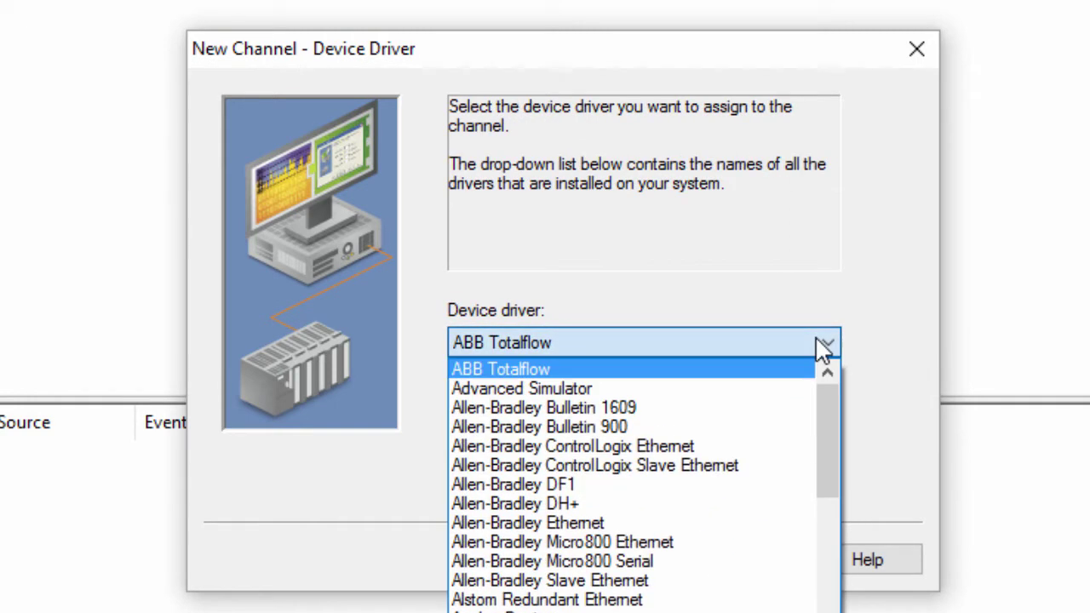
left_click_drag(829, 385, 837, 464)
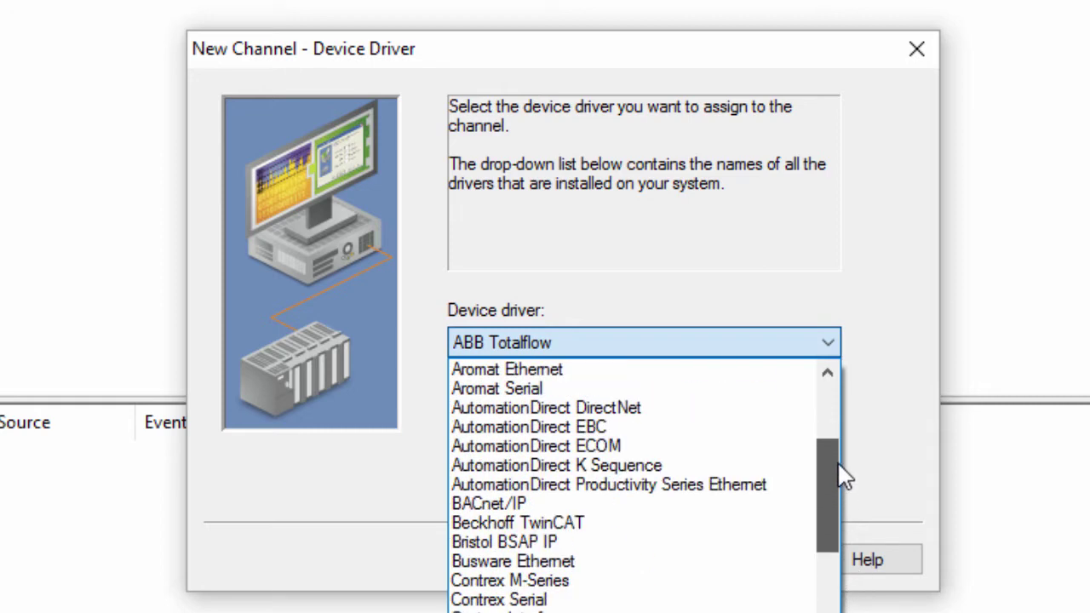
type("dnp")
key("Return")
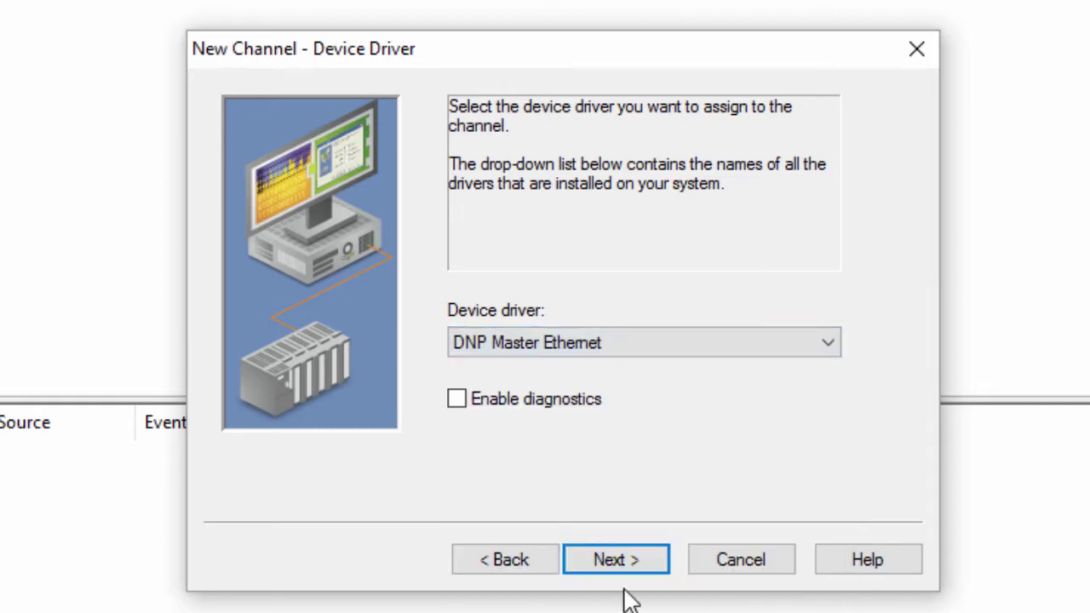
Keep the default serialization, network adapter and write optimization settings for the channel.
left_click(667, 566)
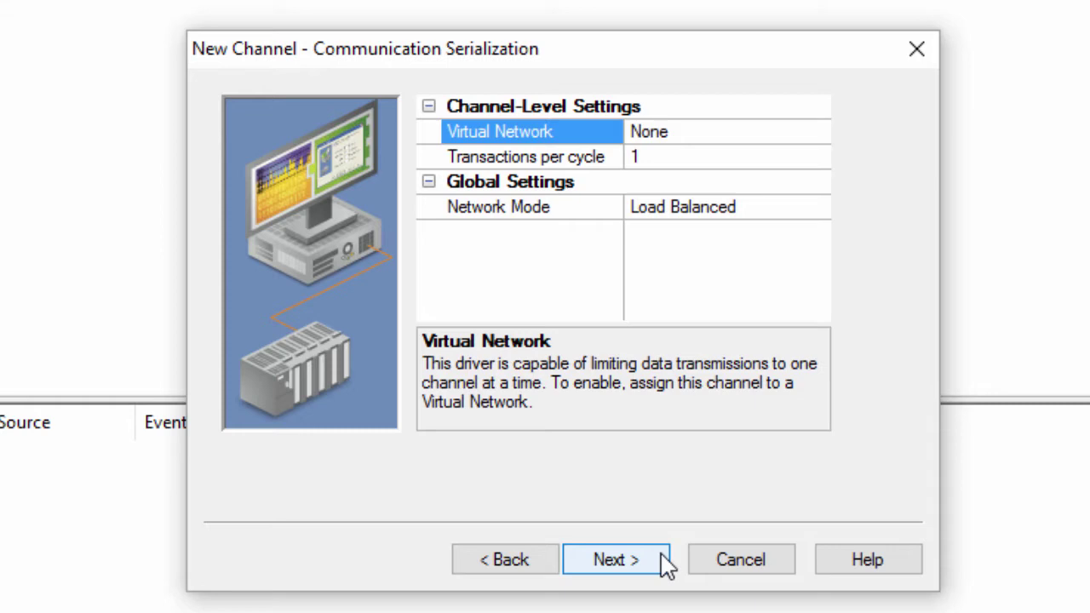
left_click(665, 564)
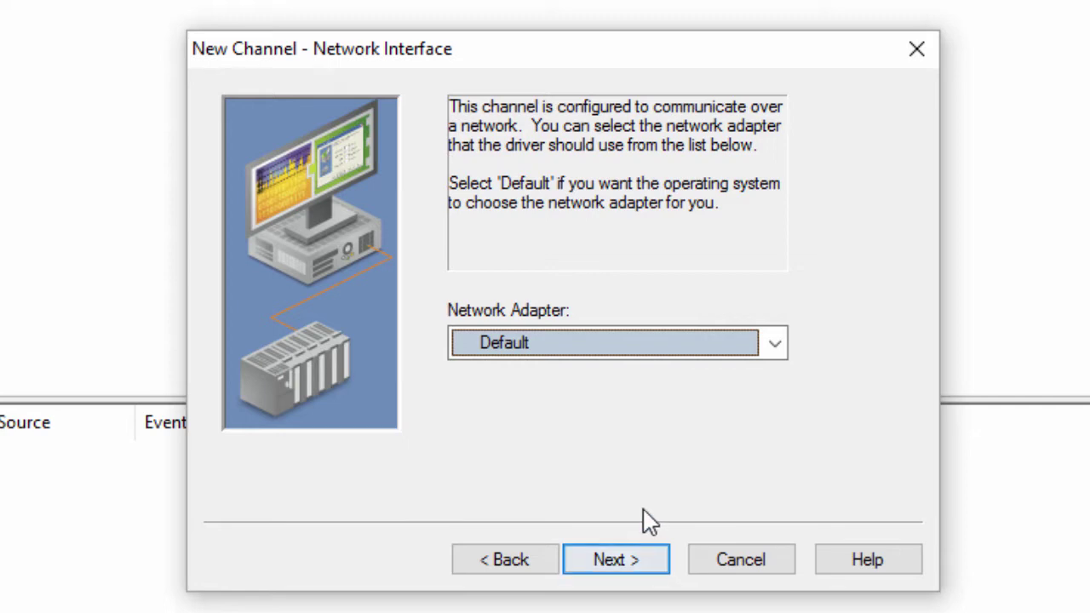
left_click(651, 560)
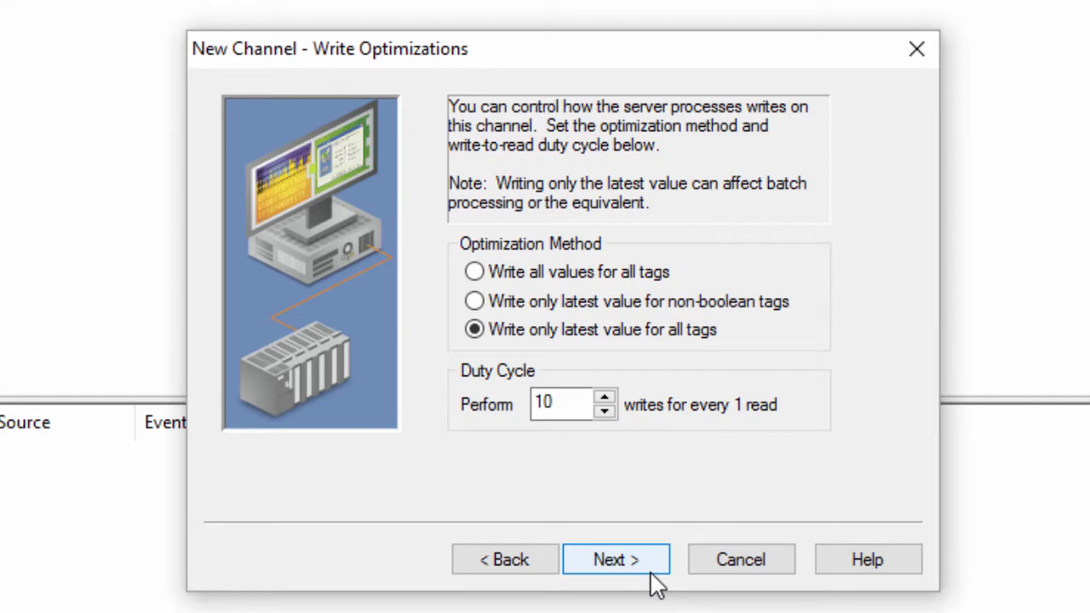
left_click(655, 571)
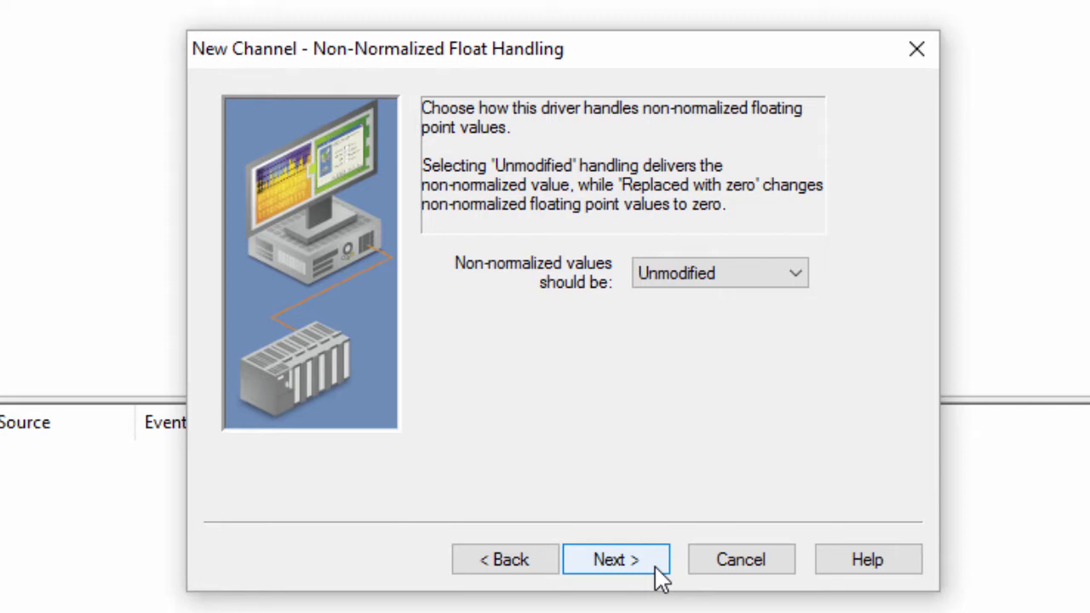
Set the destination host to 192.168.111.103 on port 20000 and keep the default timeouts.
left_click(659, 576)
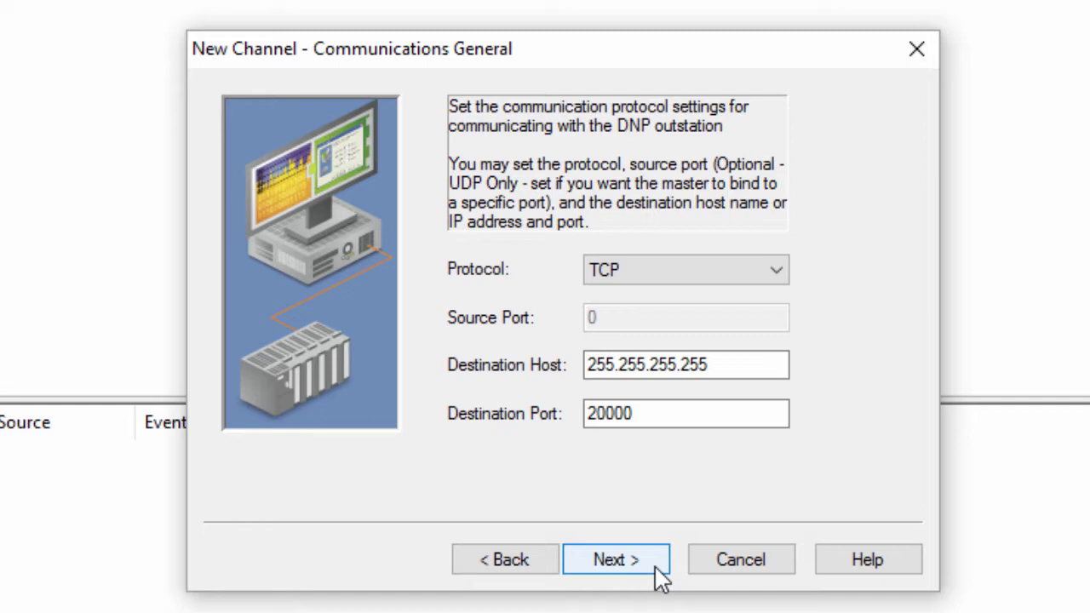
left_click_drag(757, 368, 453, 362)
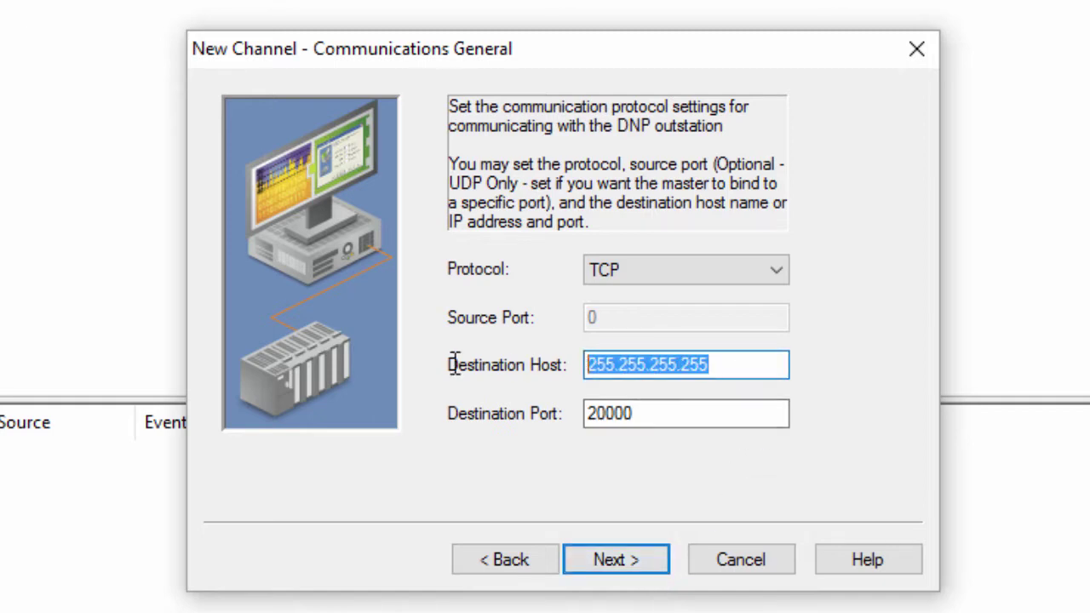
type("192.")
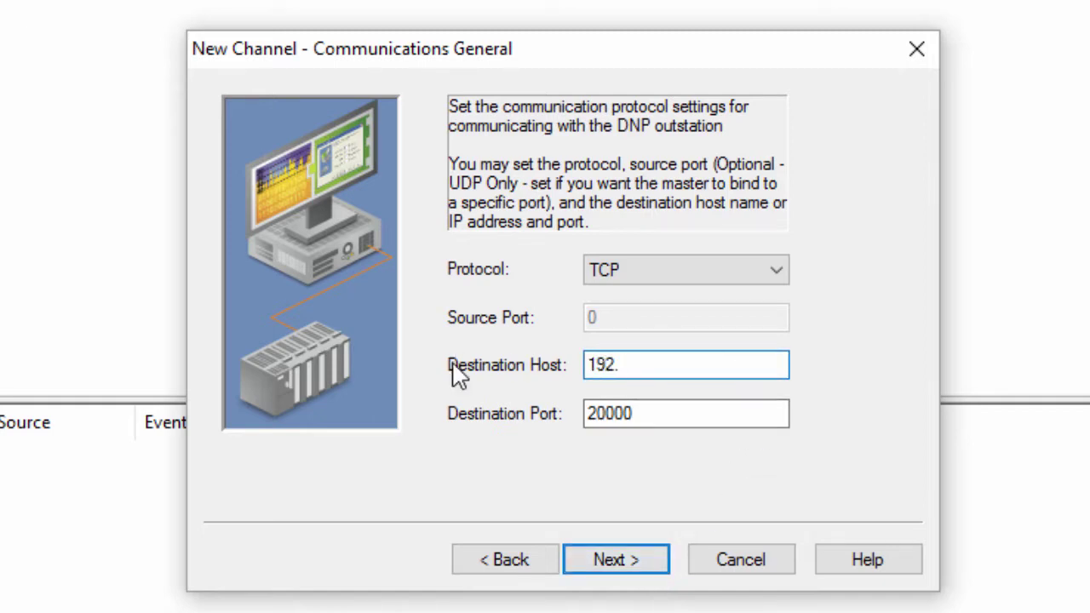
type("168.111.103")
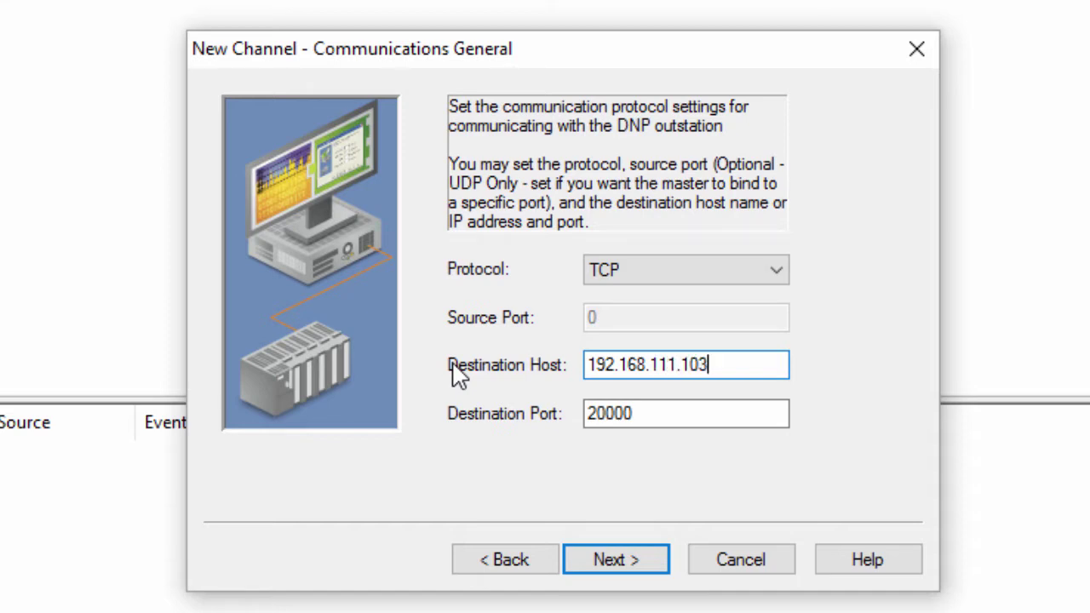
left_click(636, 564)
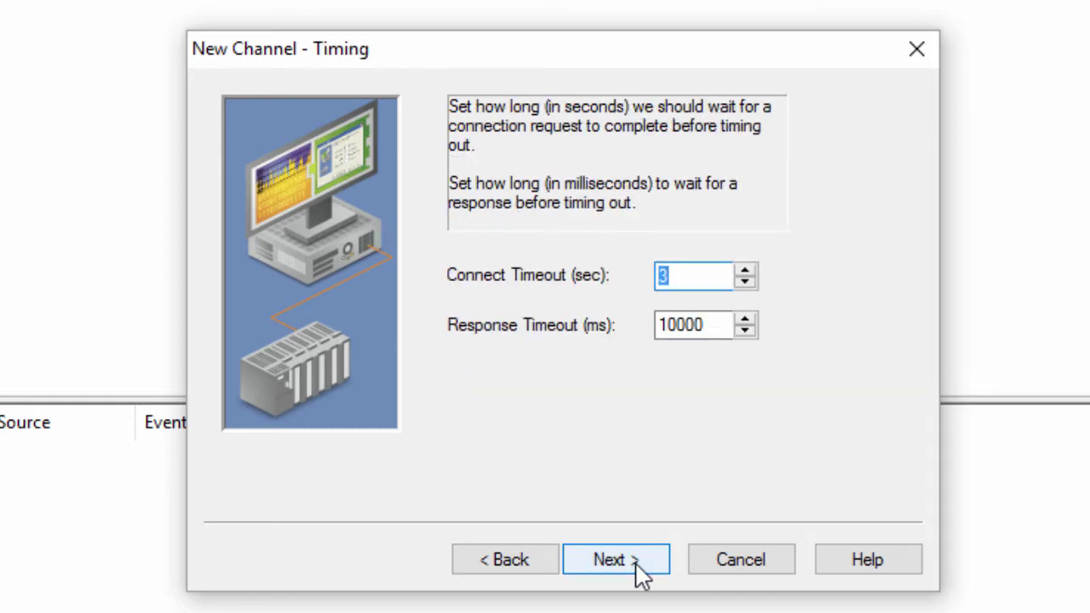
left_click(637, 564)
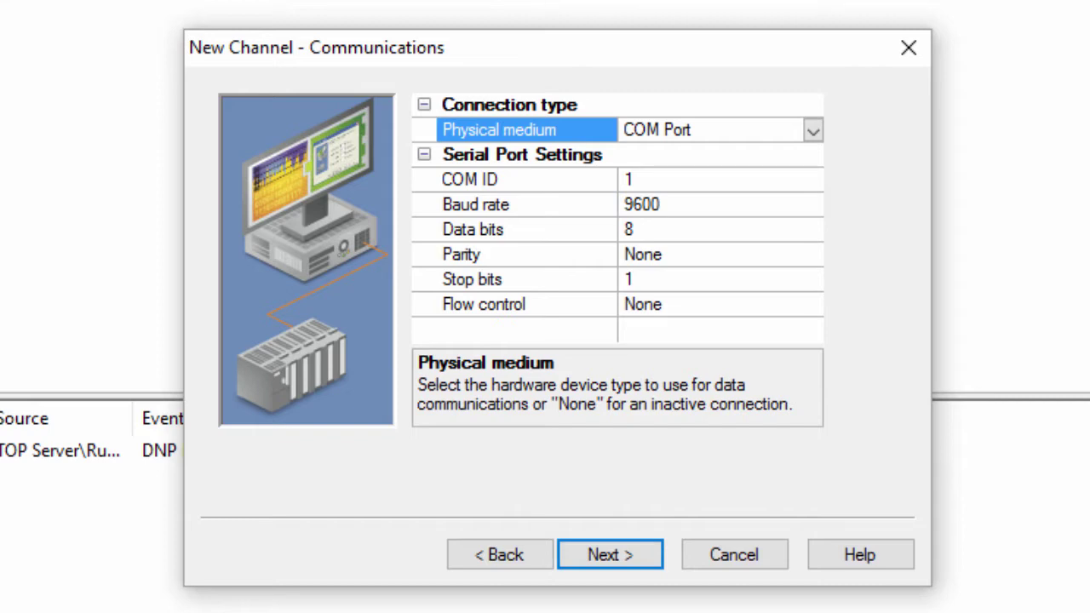
Keep COM Port as the physical medium in the second channel wizard and reach connection behavior.
left_click(814, 130)
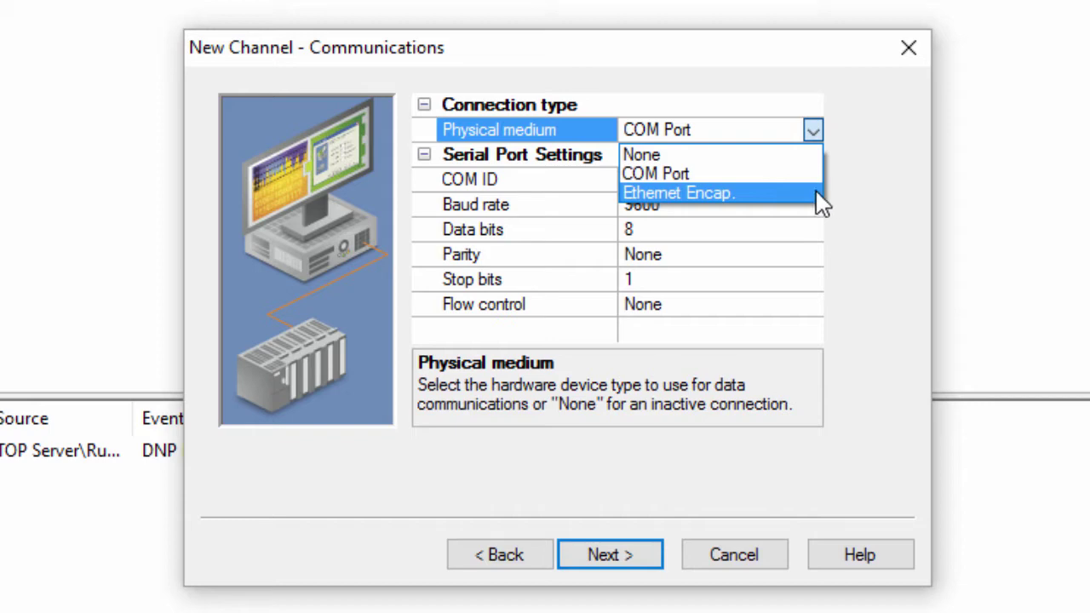
left_click(837, 210)
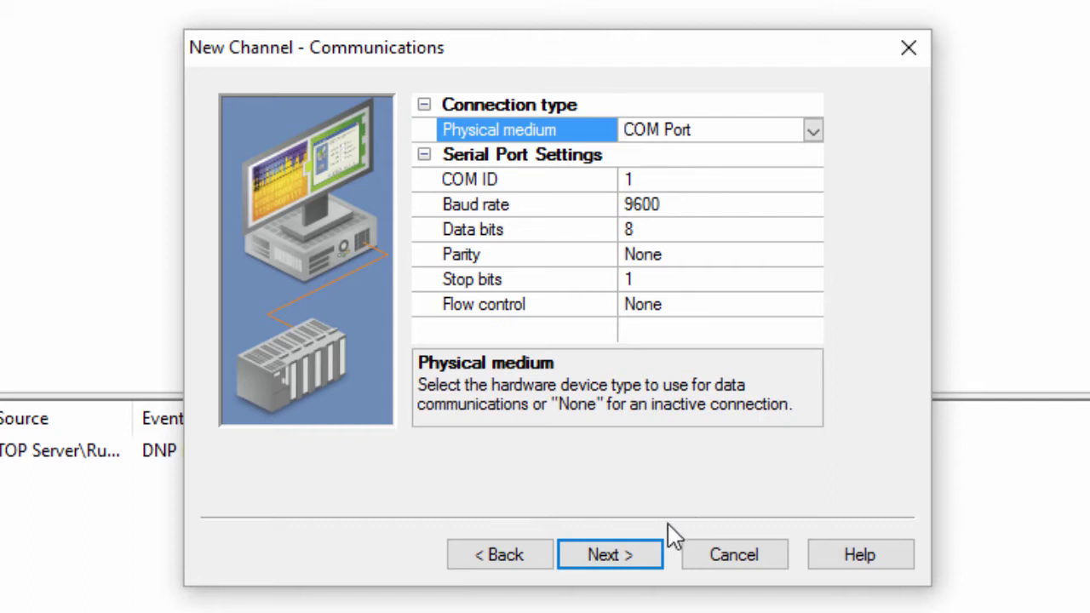
left_click(654, 560)
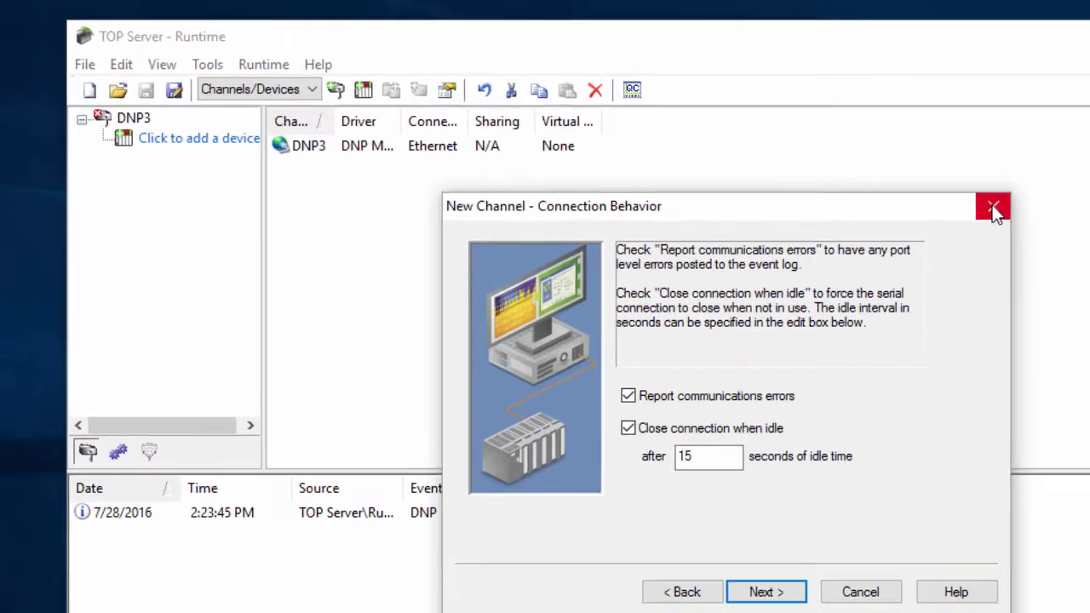
Close the channel wizard, add a device named Multitrode, and keep the default scan mode.
left_click(759, 158)
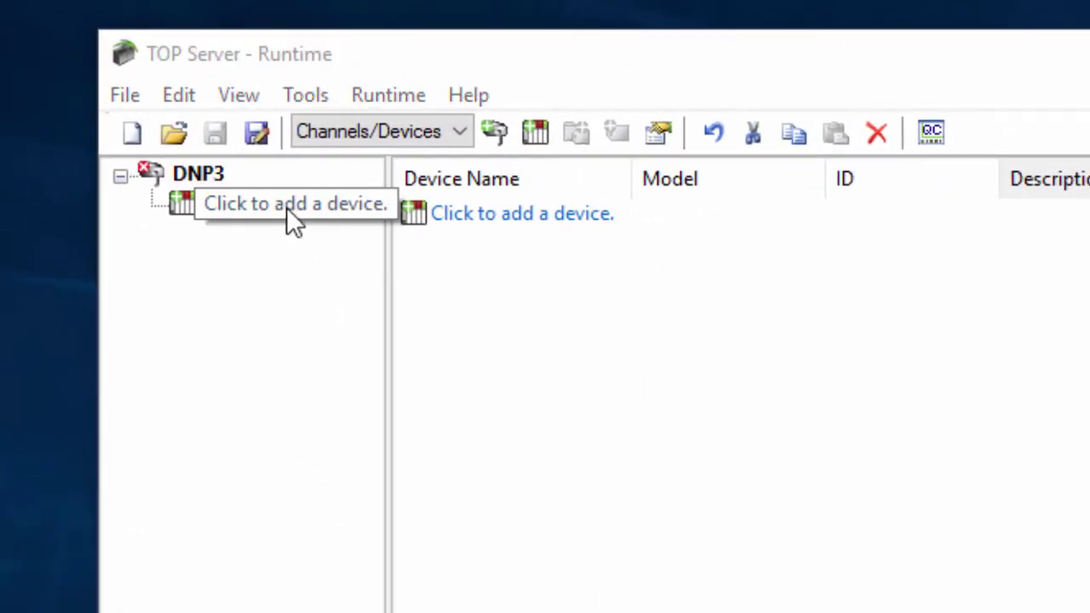
left_click(287, 207)
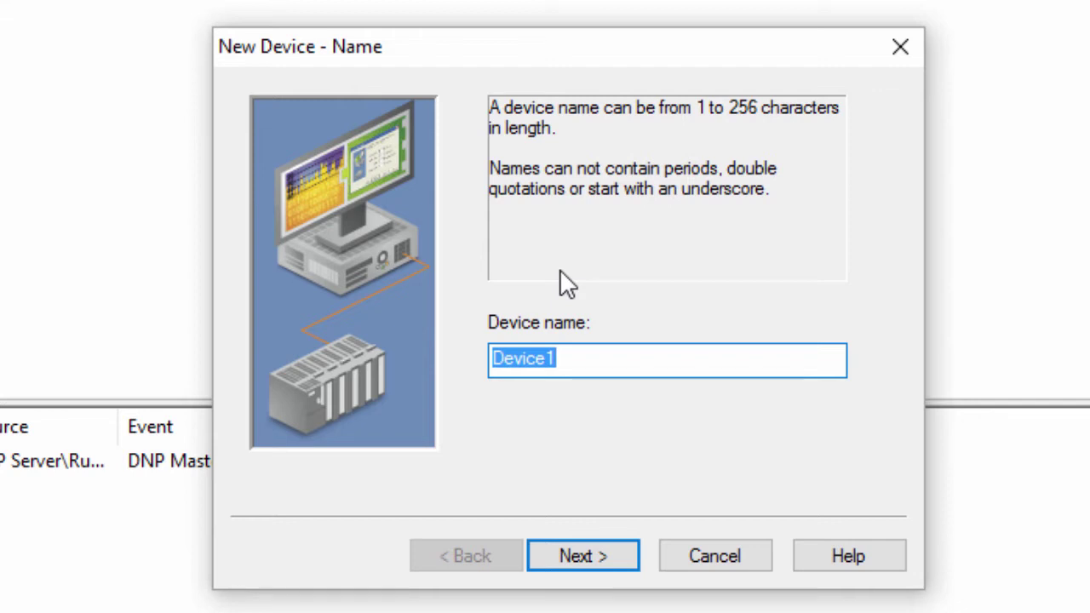
type("Multitrod")
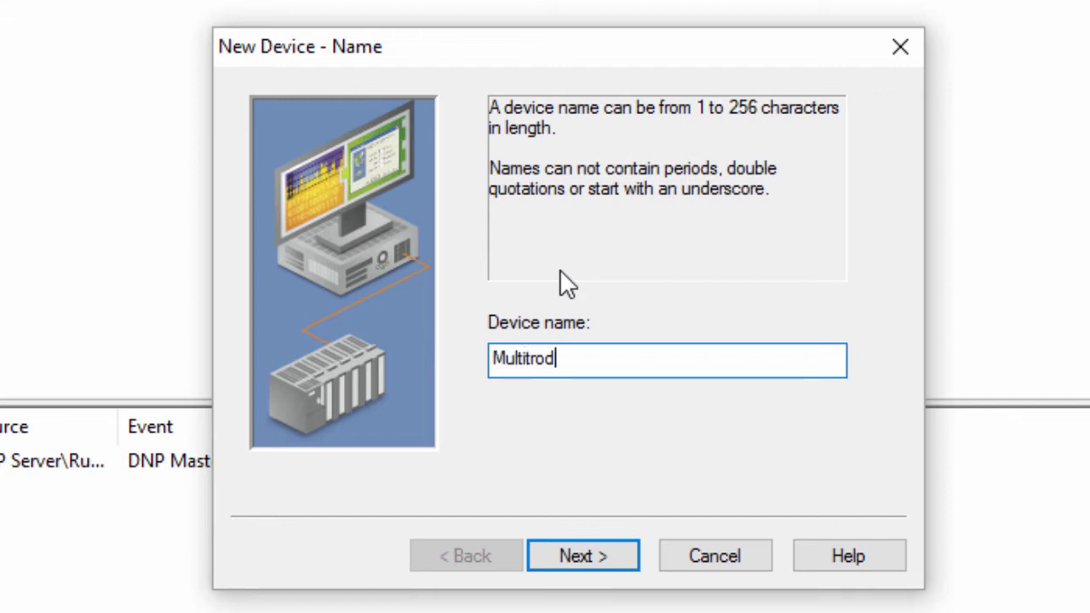
type("e")
left_click(631, 549)
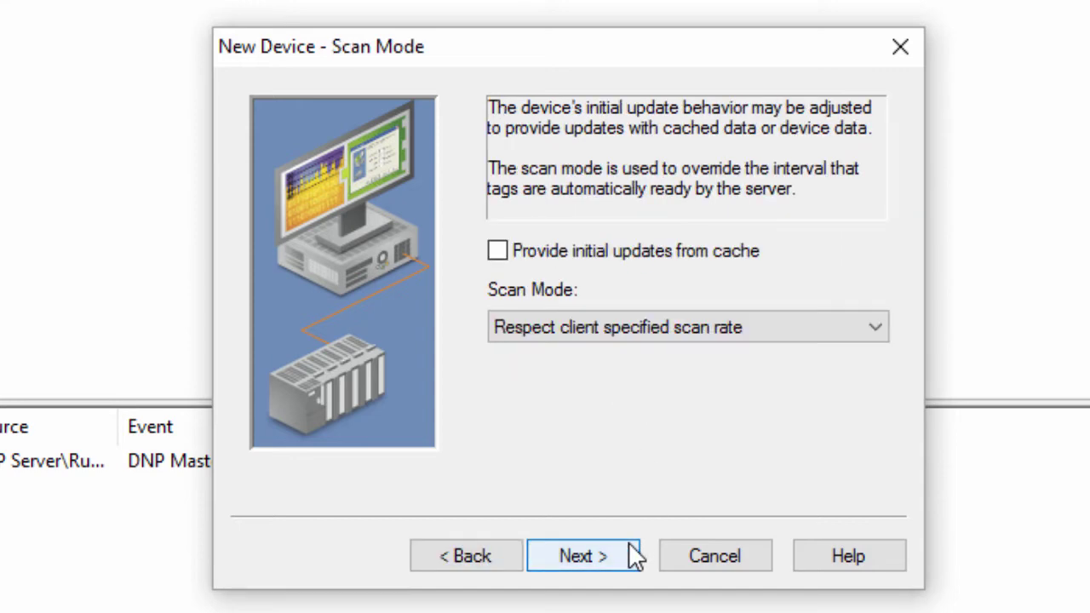
left_click(634, 556)
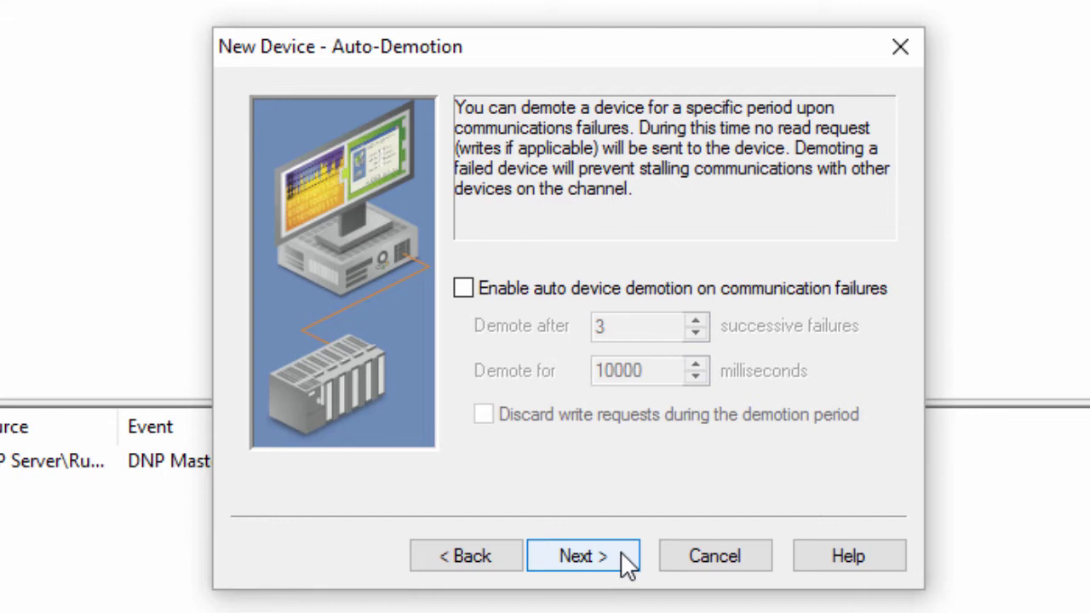
Leave auto-demotion off and set the master address to 5 and slave address to 1.
left_click(629, 565)
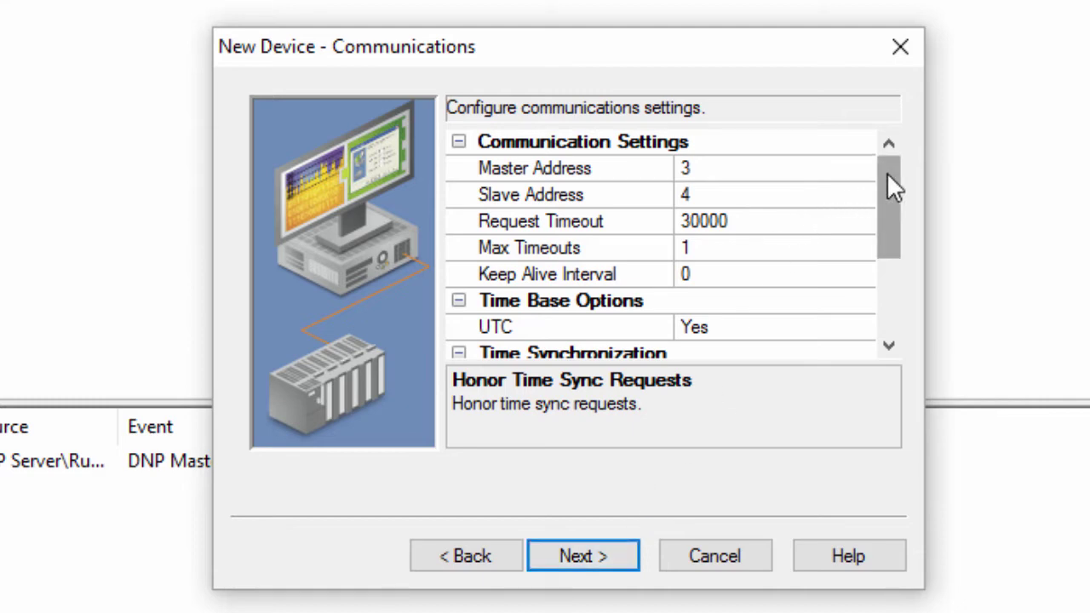
left_click(822, 171)
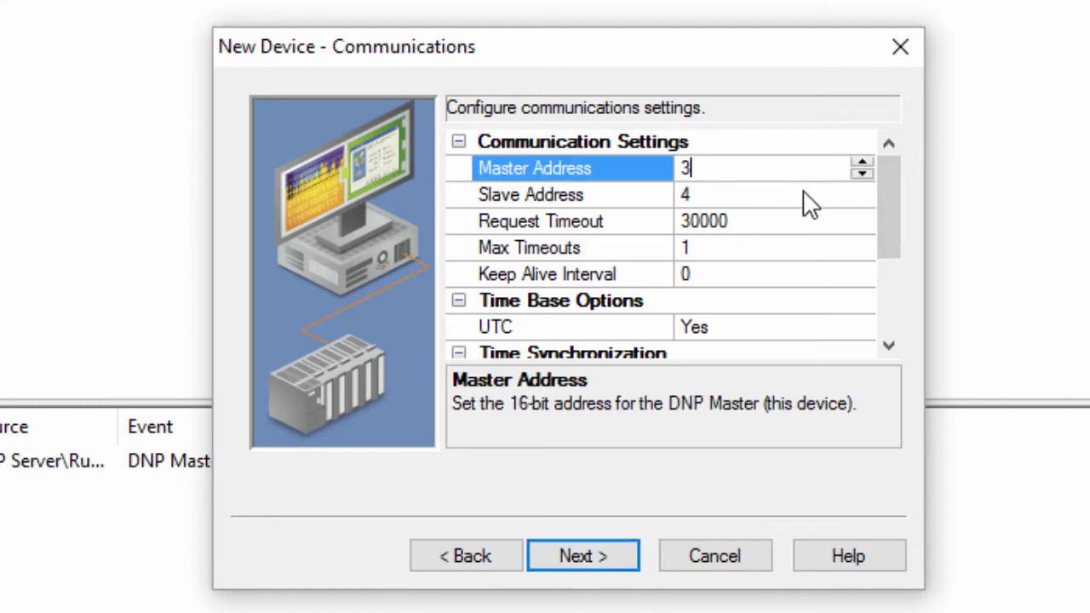
left_click(807, 201)
left_click(750, 168)
left_click_drag(750, 167, 681, 170)
type("5")
left_click(722, 205)
left_click_drag(722, 205, 681, 195)
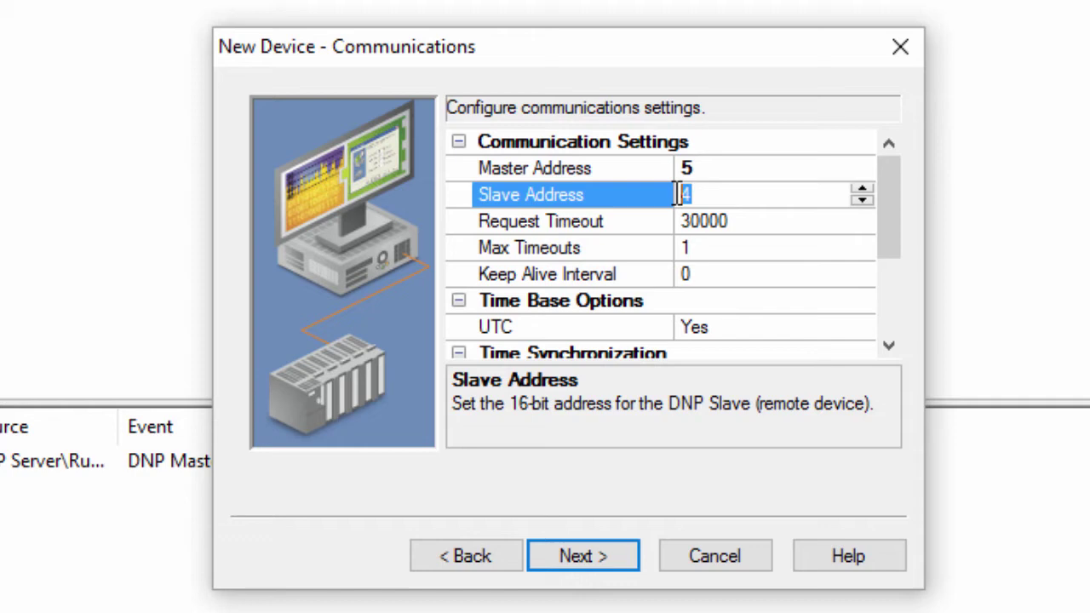
type("1")
key("Return")
Keep LAN as the time sync style and continue to event class polling.
left_click_drag(898, 211, 856, 277)
left_click(862, 273)
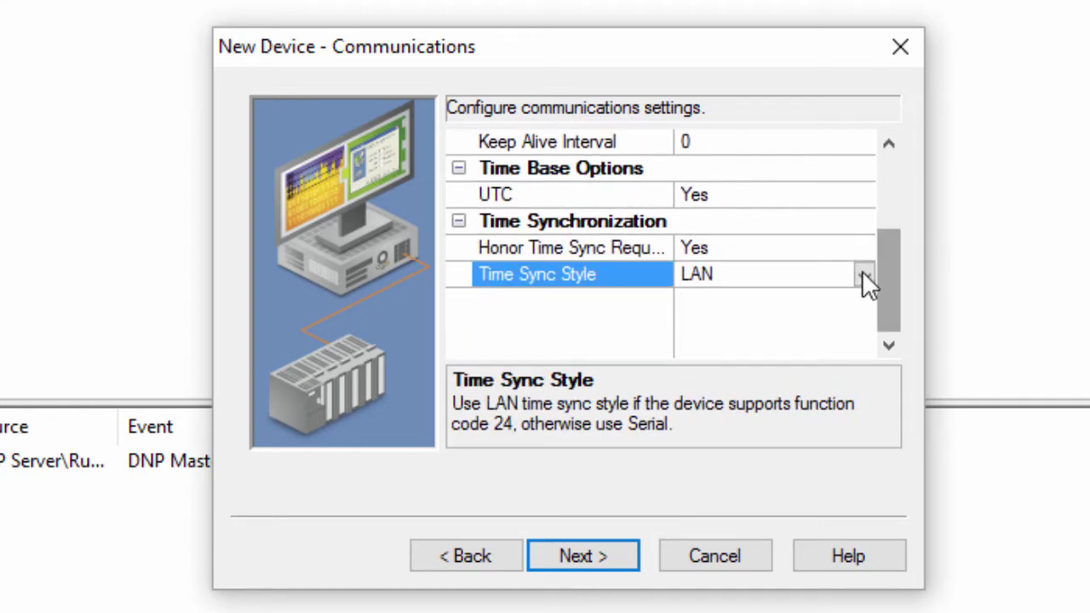
left_click(863, 274)
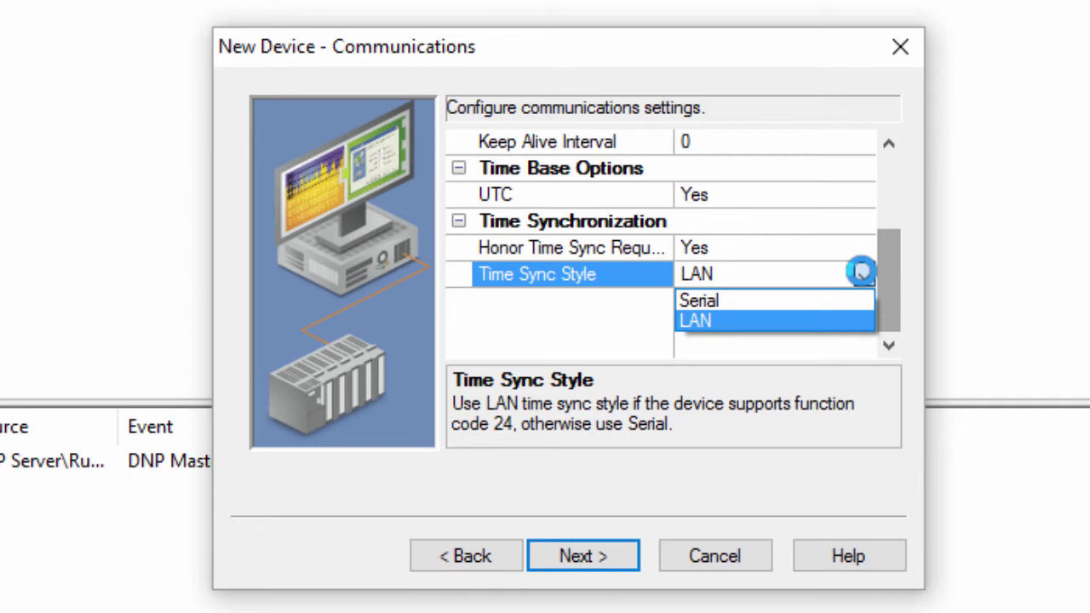
left_click(862, 271)
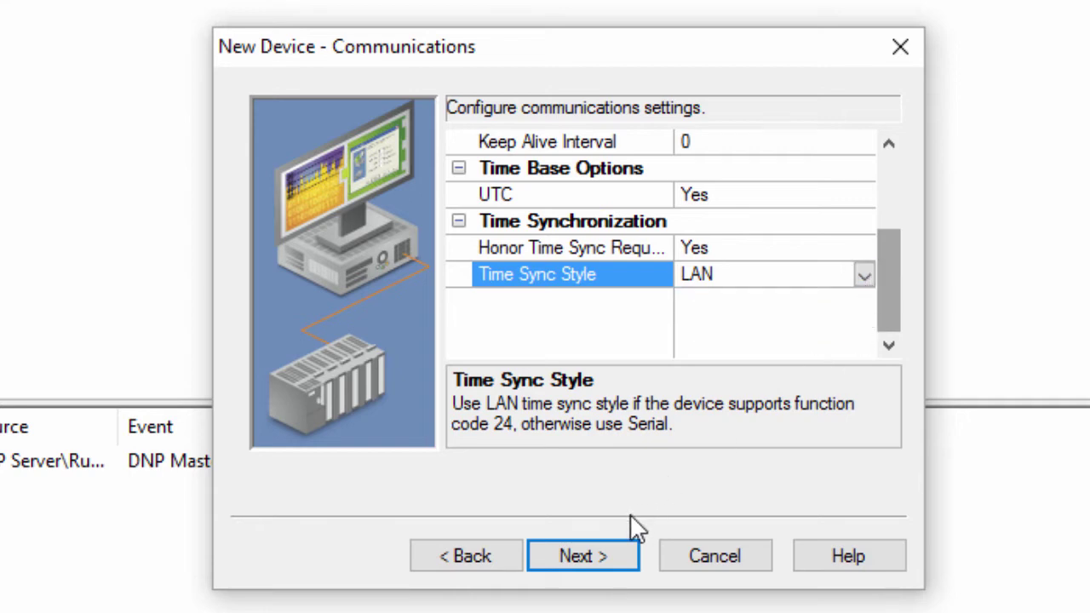
left_click(615, 554)
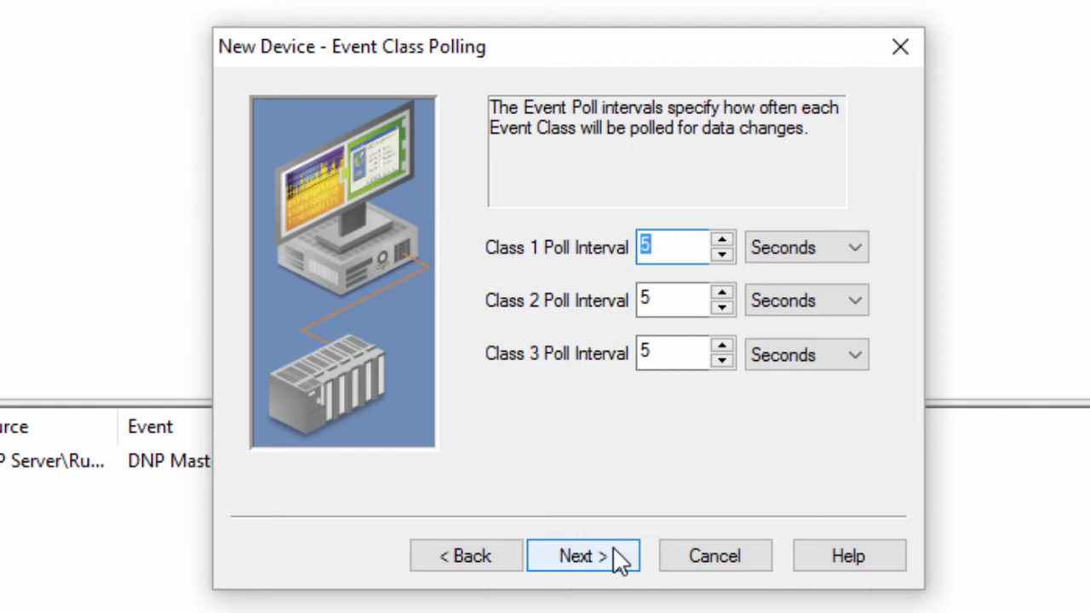
Keep the Class 1–3 poll intervals at 5 seconds and advance to integrity polling.
left_click(615, 550)
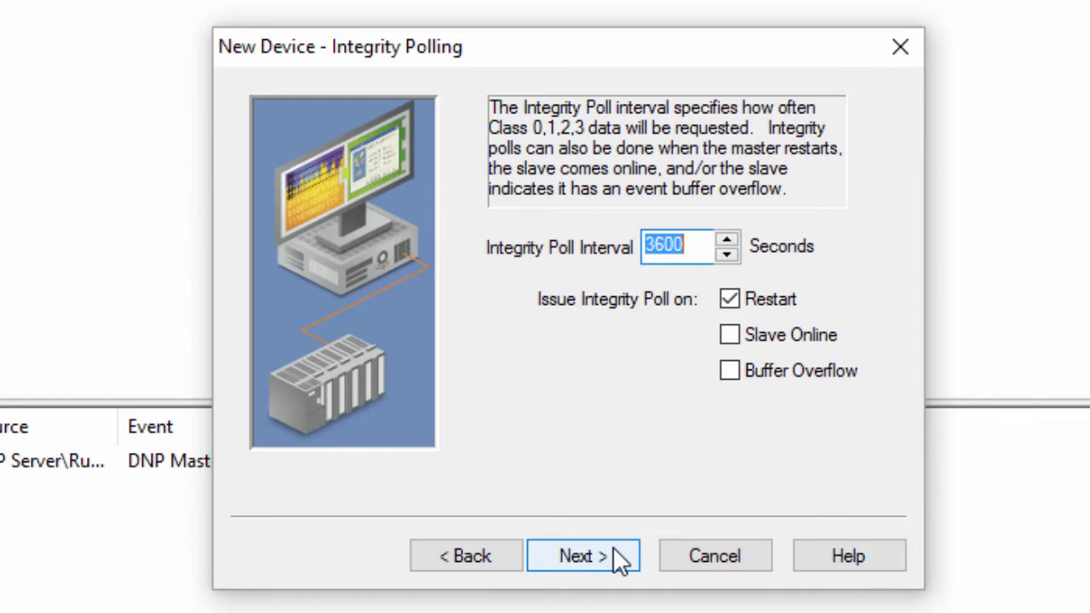
Accept the integrity polling and unsolicited messaging defaults, then enable the event buffer.
left_click(614, 549)
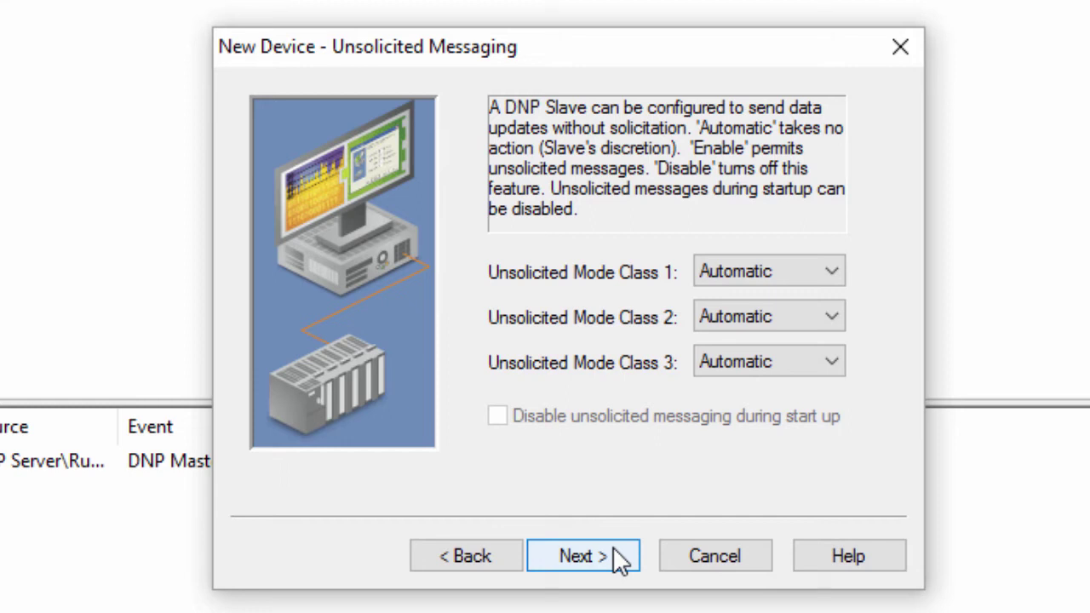
left_click(619, 558)
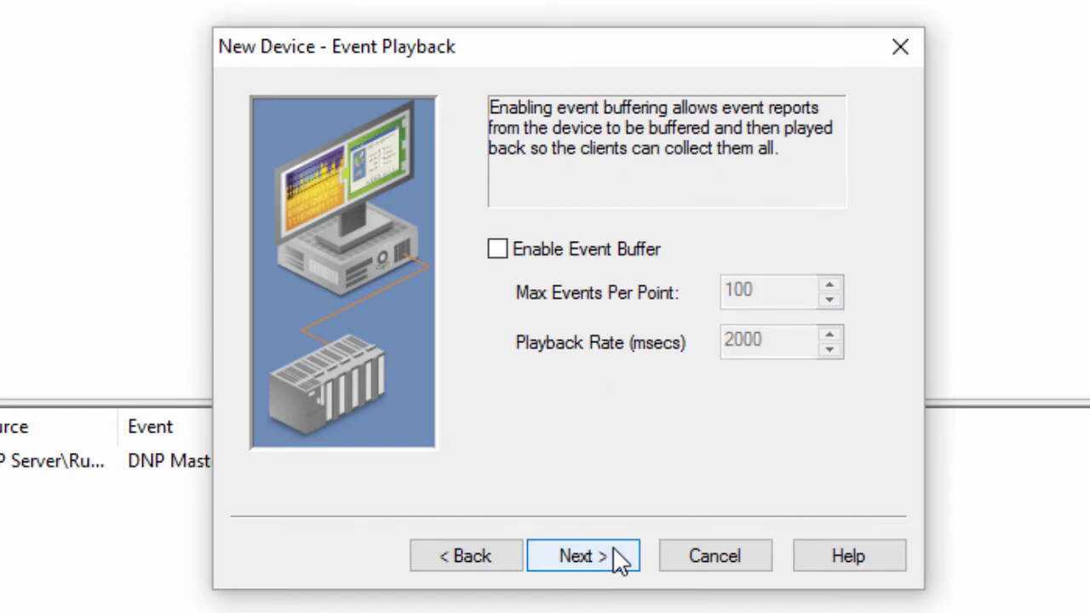
left_click(500, 249)
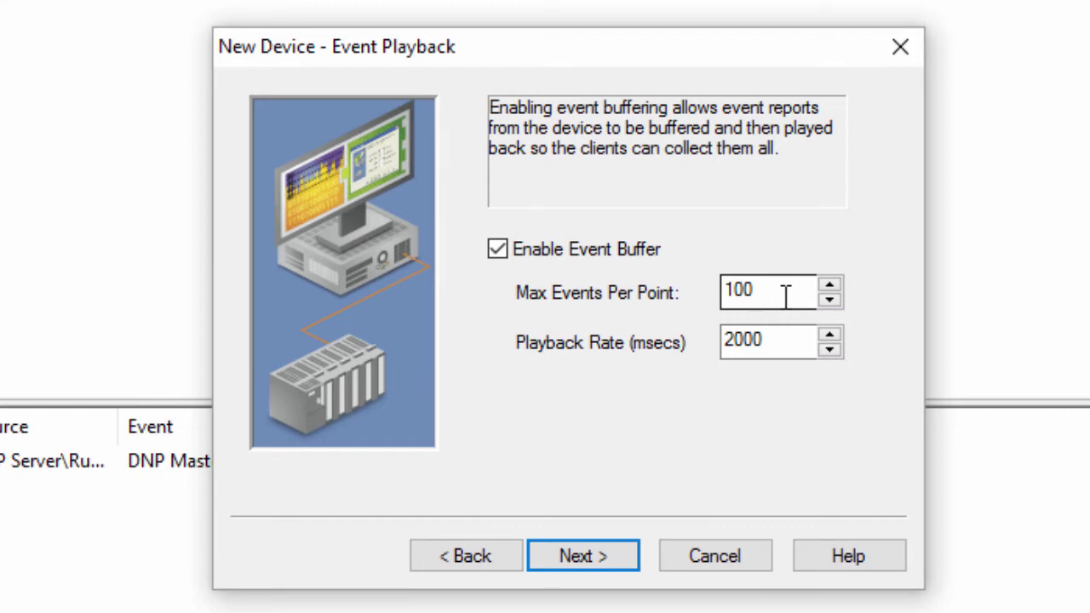
Skip tag import, leave authentication disabled, and scroll through the File Control settings.
left_click(583, 569)
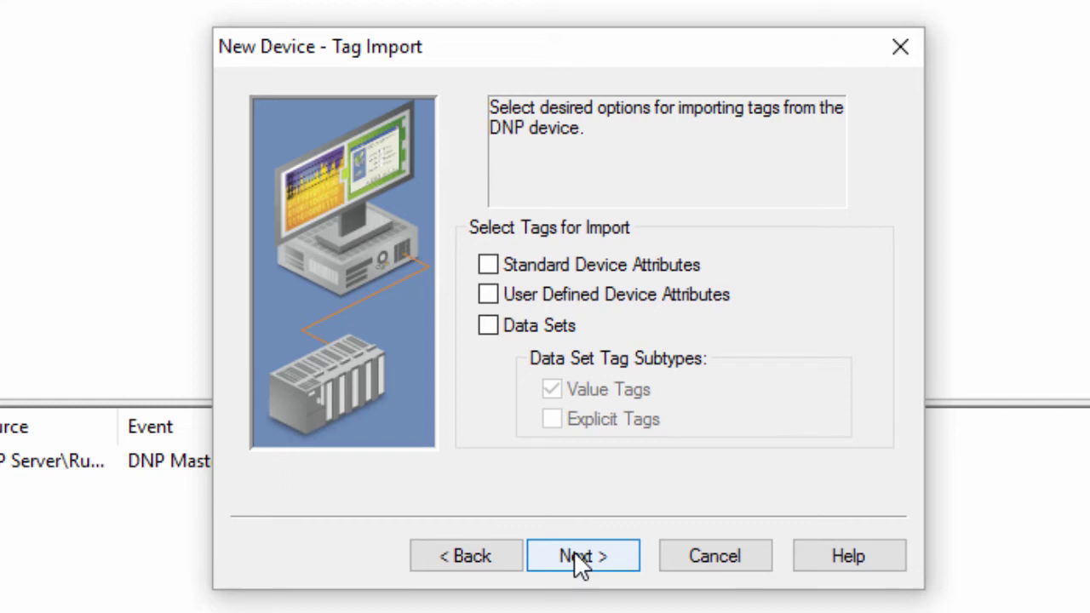
left_click(575, 553)
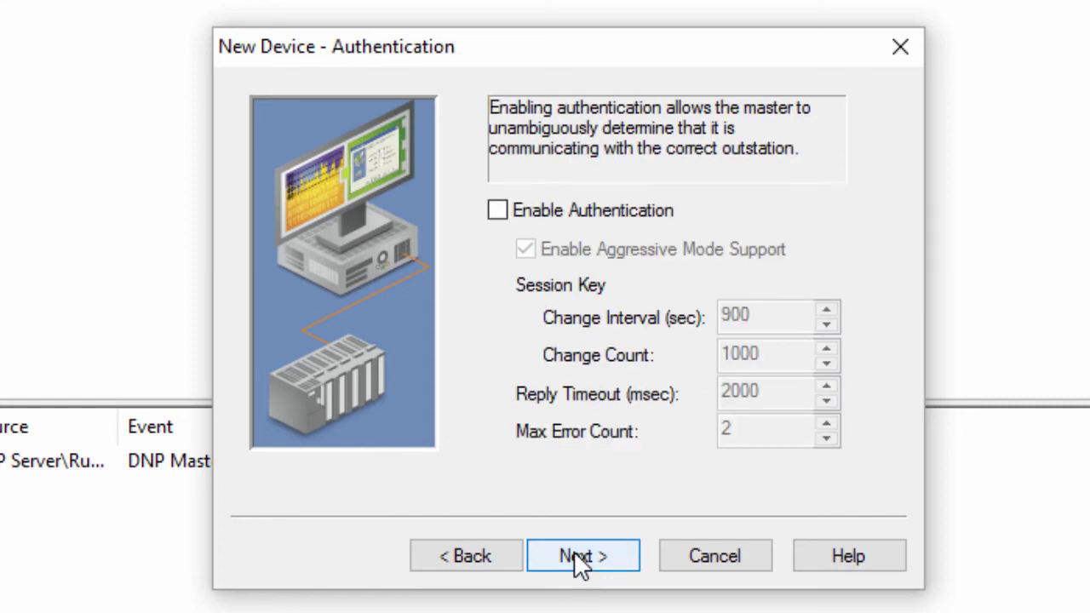
left_click(497, 210)
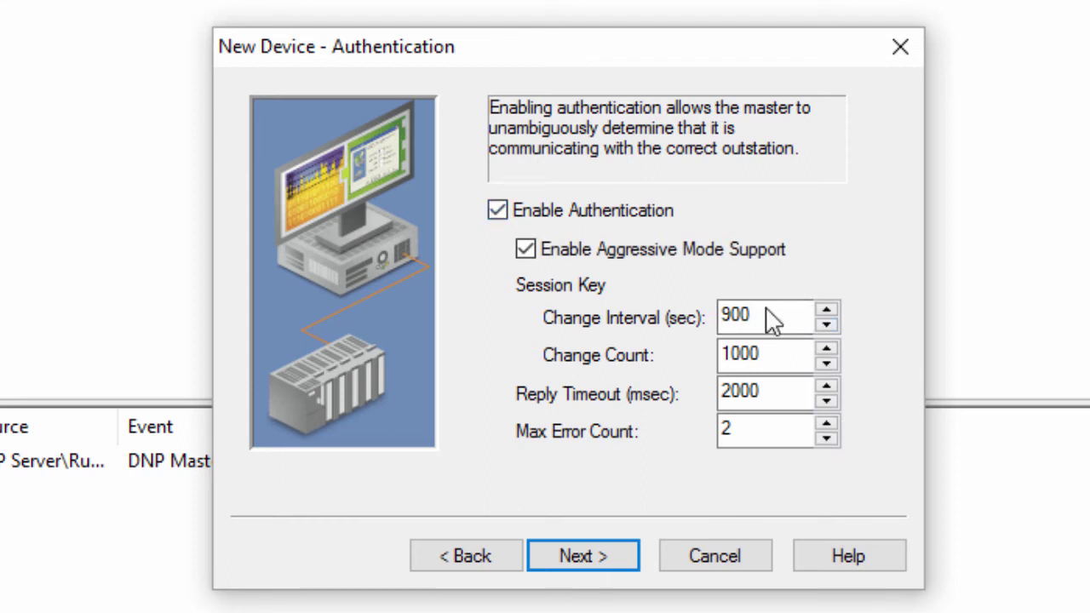
left_click(501, 211)
left_click(605, 562)
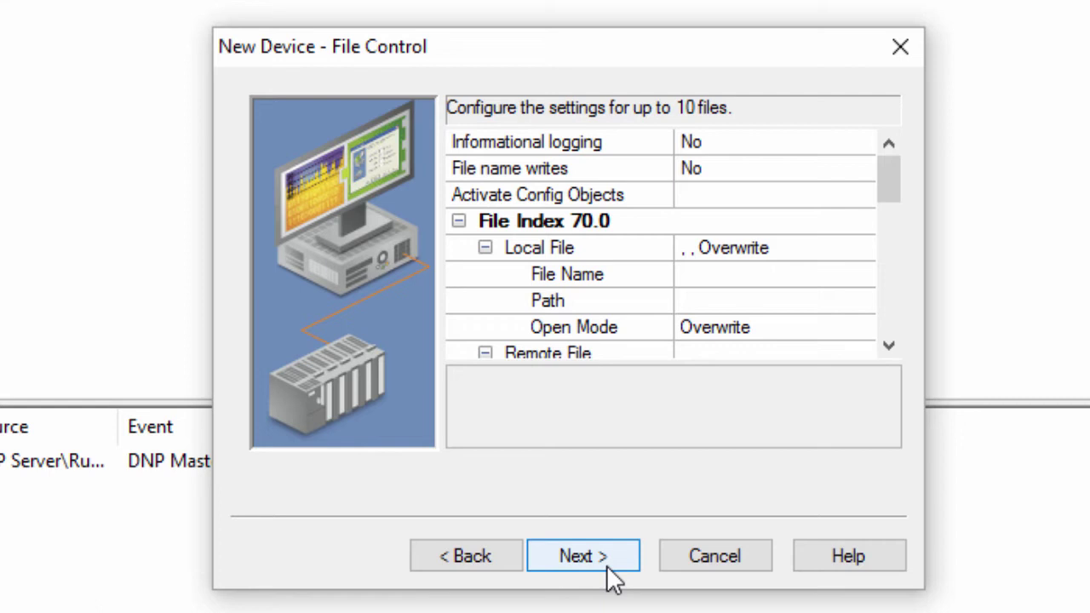
mouse_move(882, 178)
left_mouse_down()
mouse_move(886, 314)
mouse_move(890, 163)
left_mouse_up()
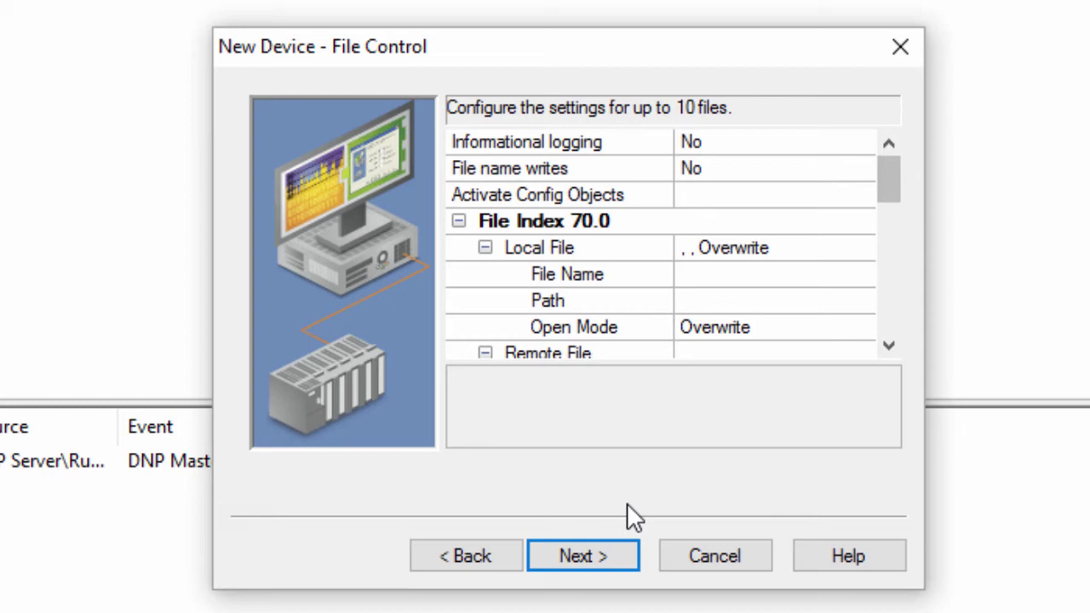
On the Advanced page, keep Direct Operate mode, feedback poll after operate Yes, and timestamp to local time No.
left_click(614, 548)
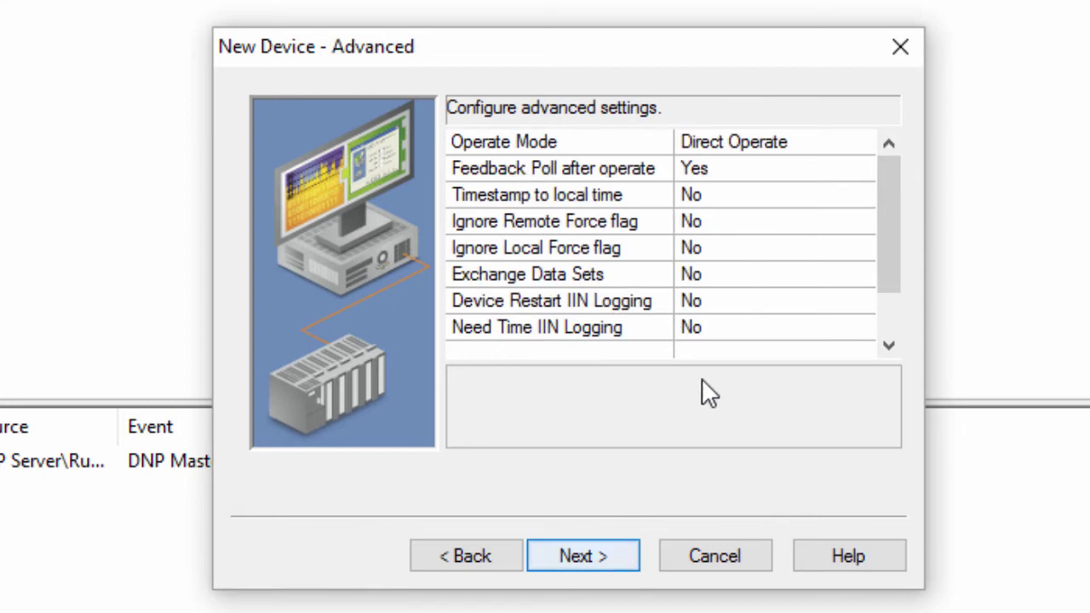
left_click(858, 143)
left_click(863, 142)
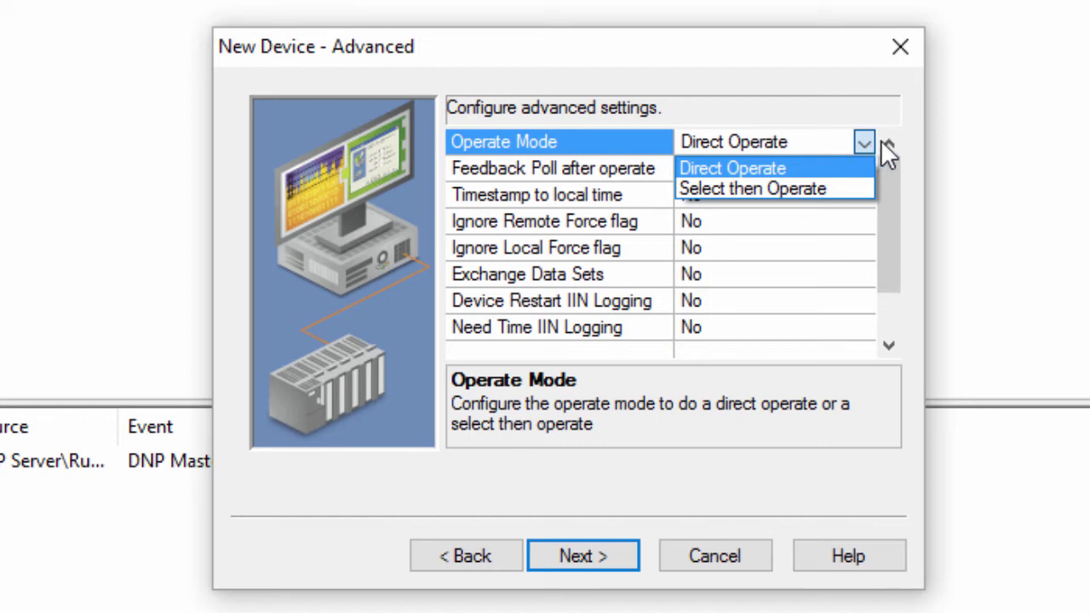
left_click(871, 142)
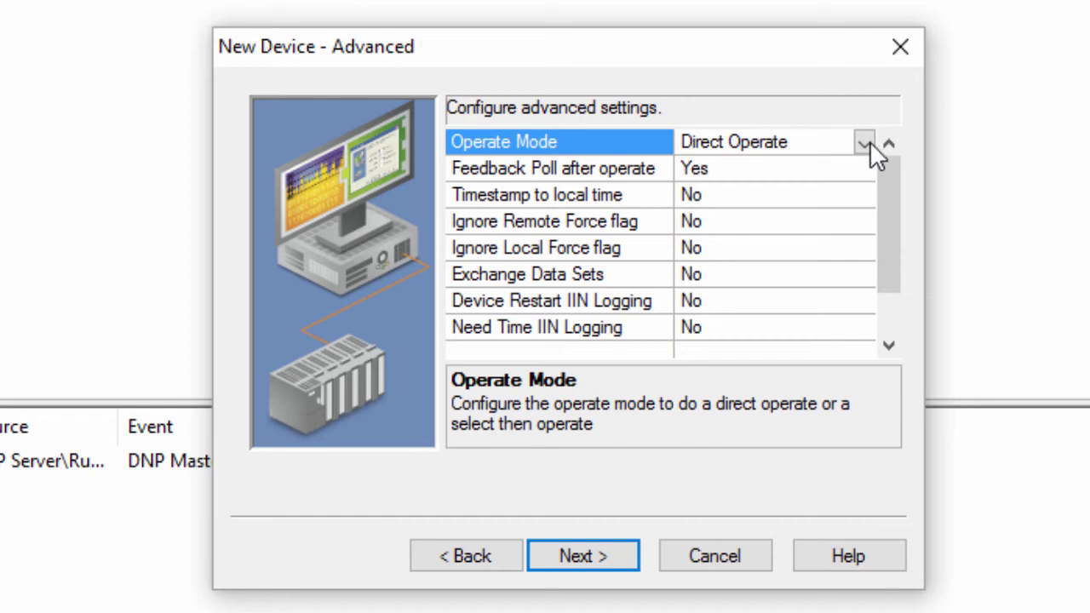
left_click(862, 168)
left_click(862, 167)
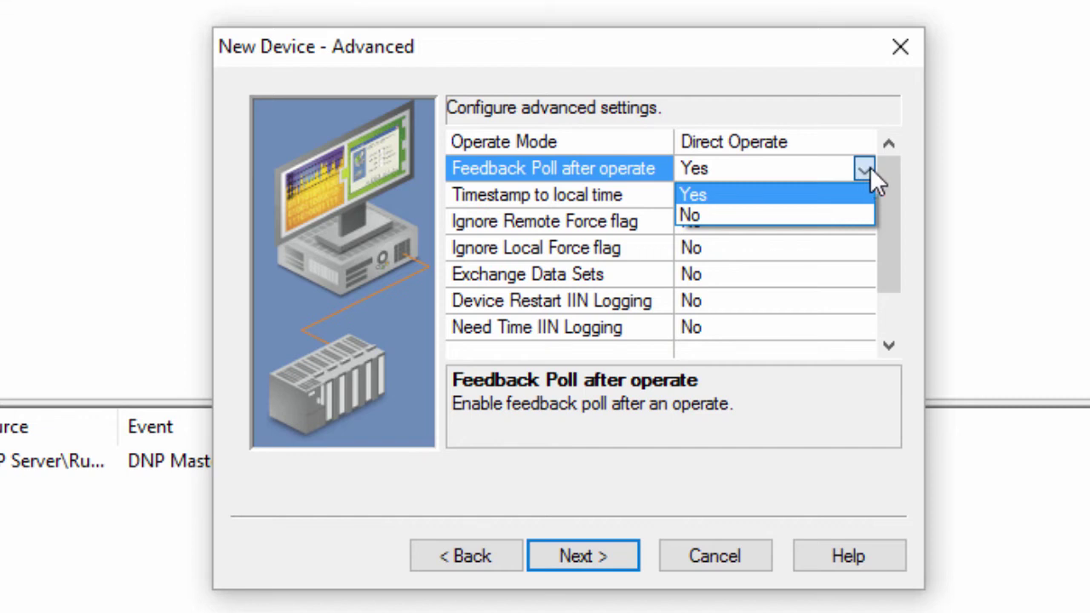
left_click(865, 166)
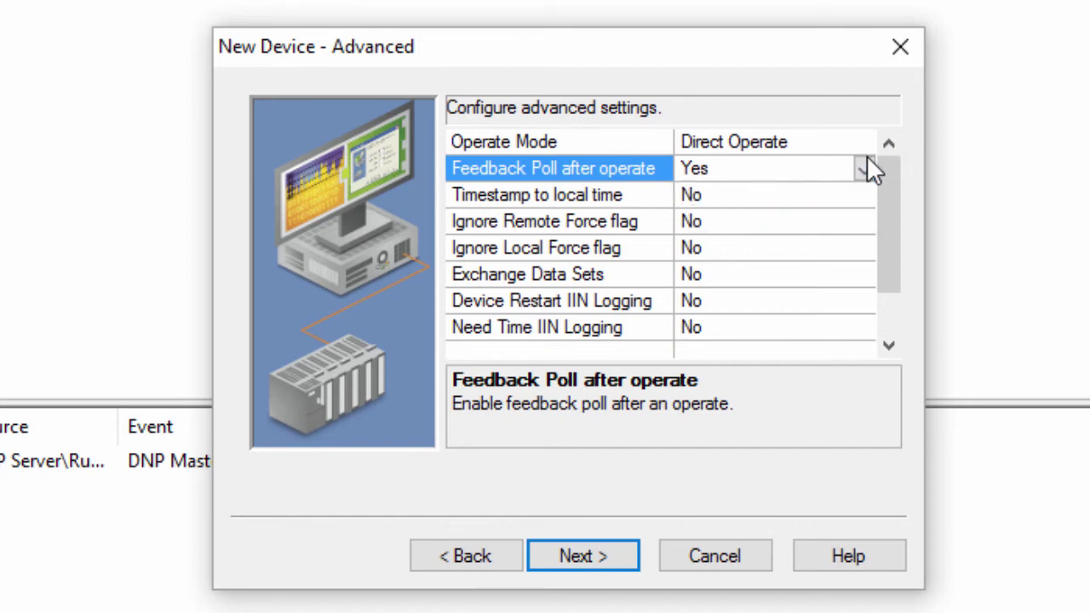
left_click_drag(884, 211, 884, 235)
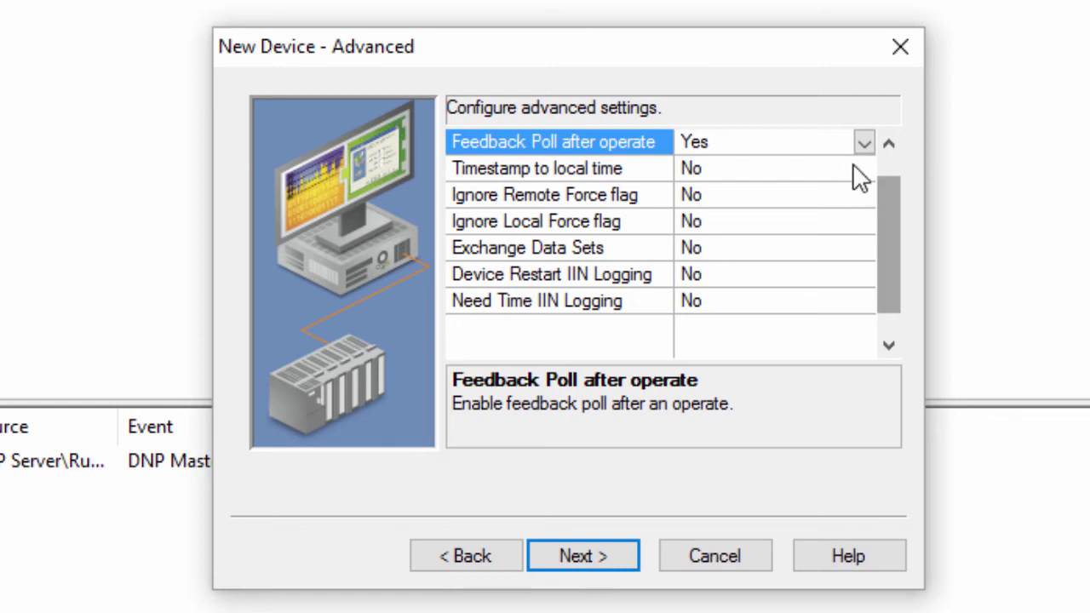
left_click(858, 166)
left_click(859, 167)
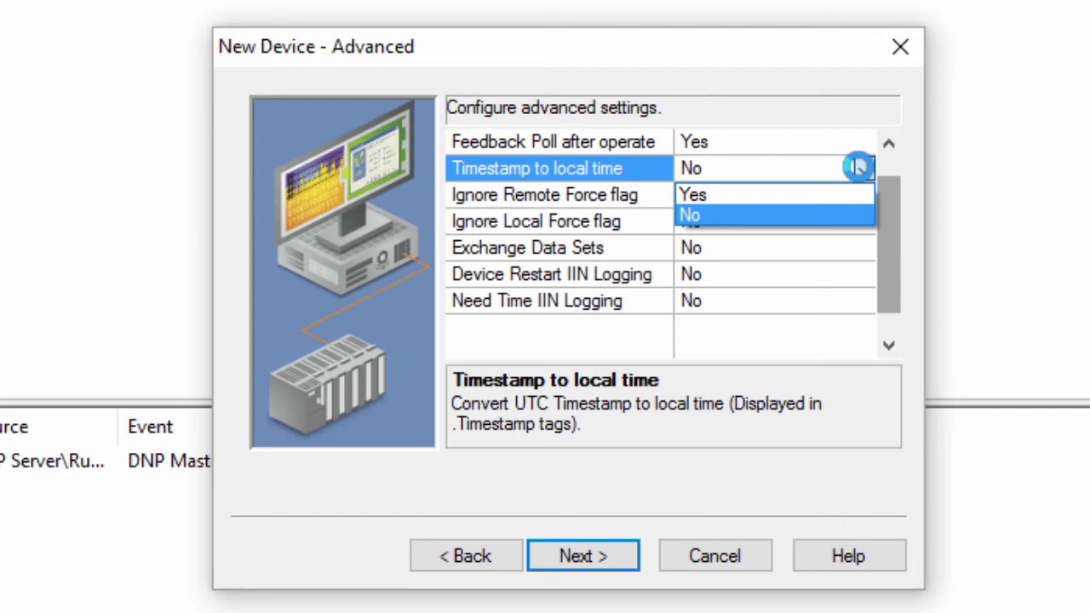
left_click(859, 167)
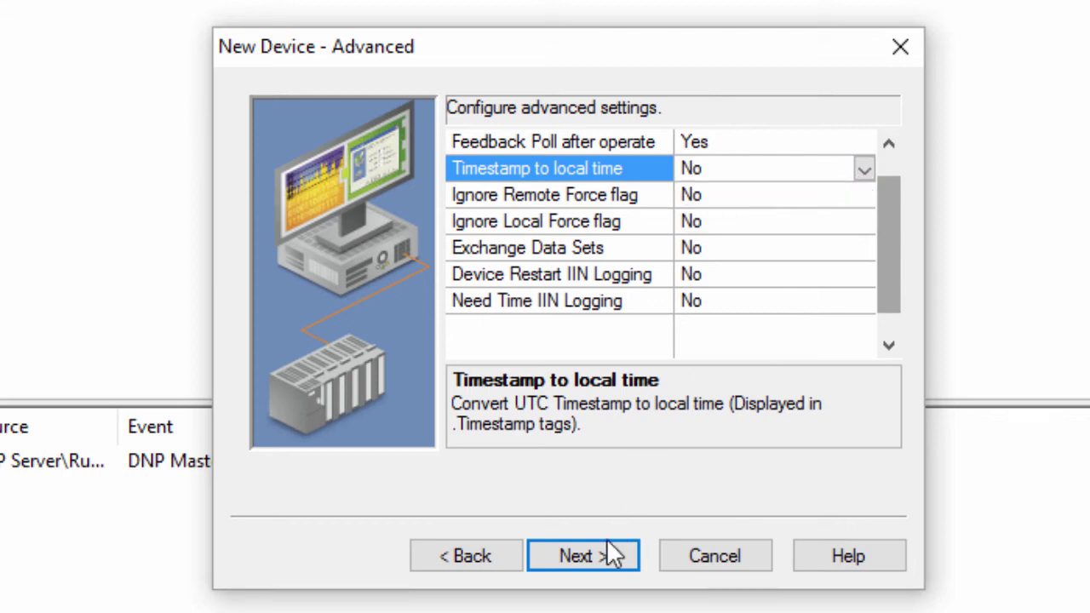
Review the new device summary and finish creating the Multitrode device.
left_click(583, 556)
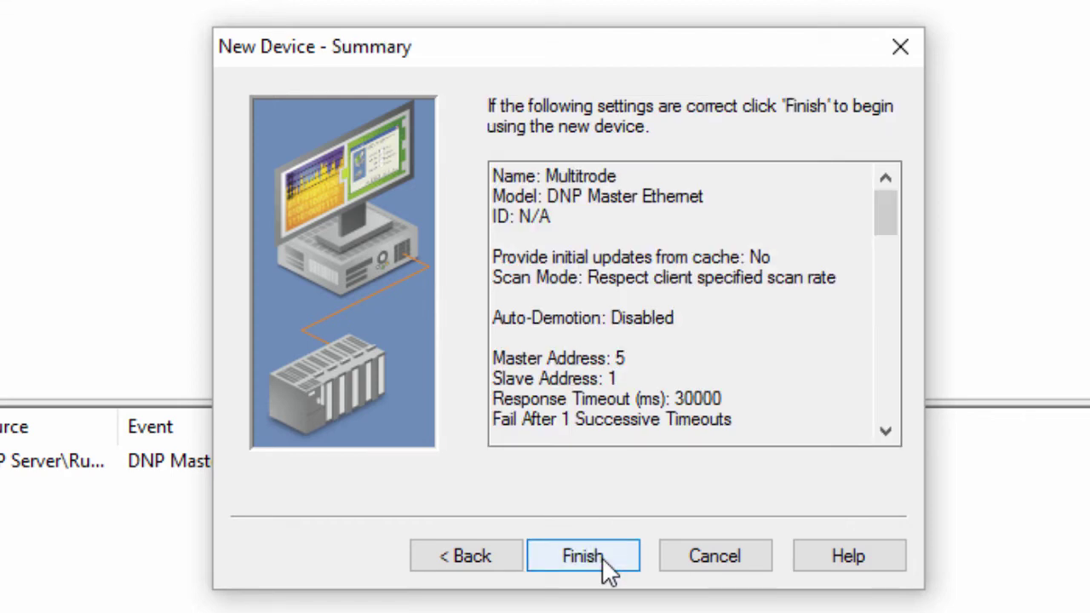
left_click(584, 556)
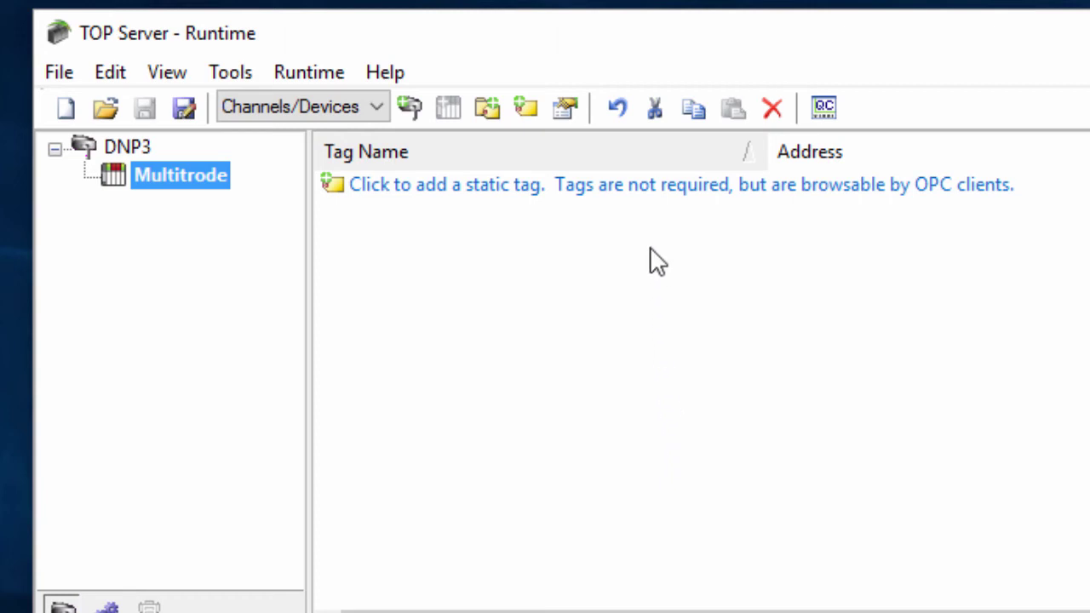
Add static tag Well1 at address 30.0.51.Value with Read Only client access.
left_click(648, 185)
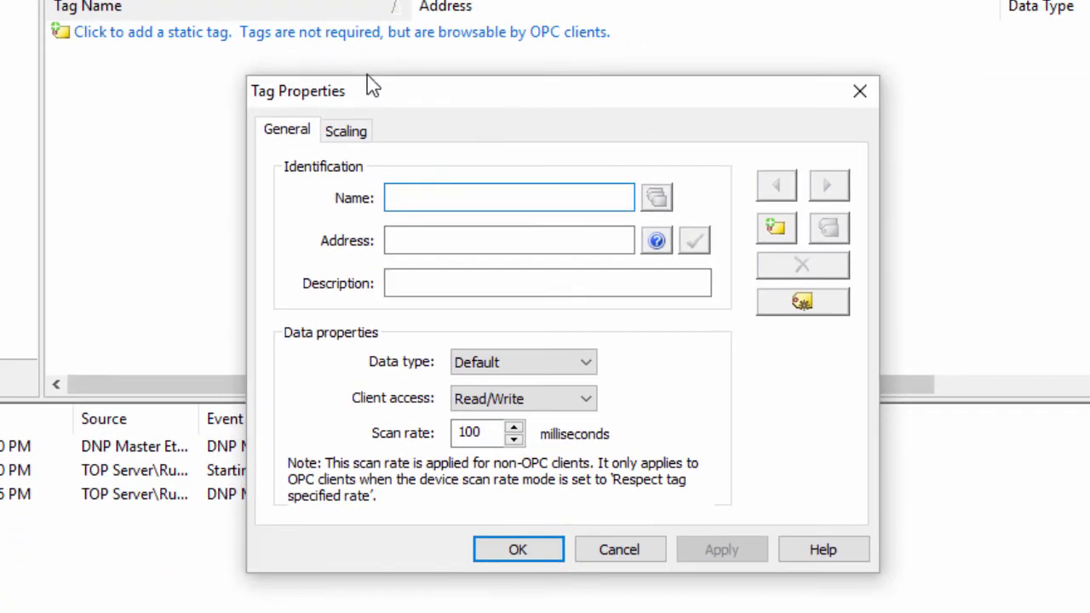
left_click(414, 241)
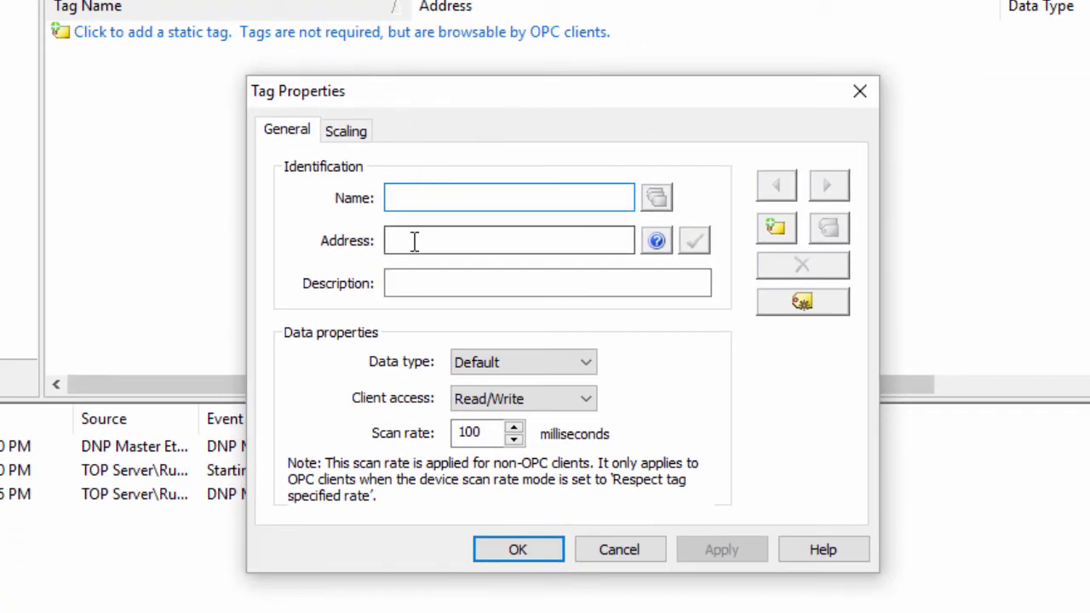
type("30.1.1")
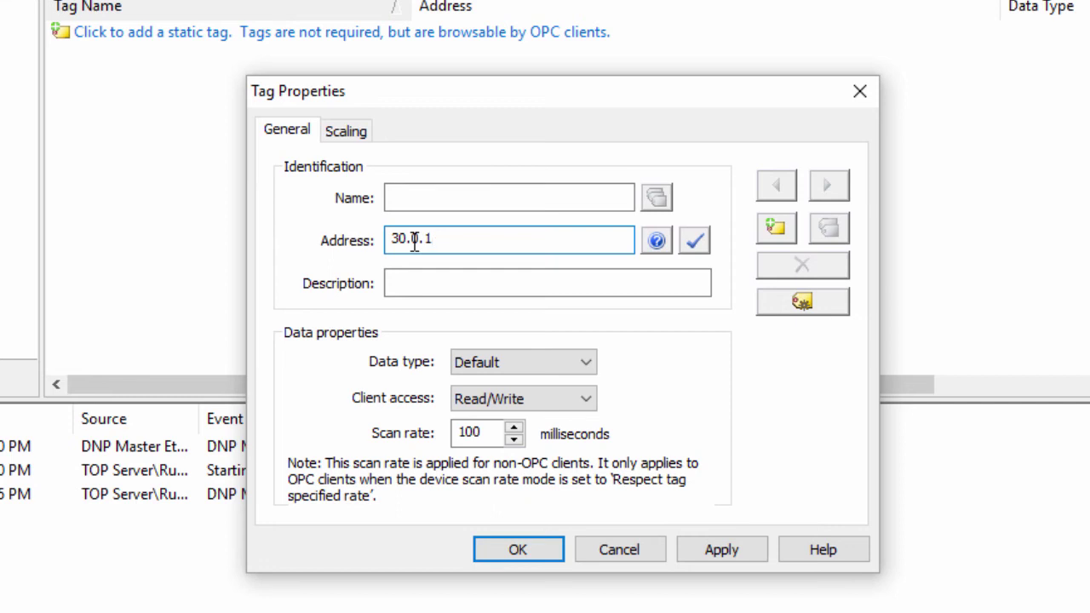
key("BackSpace")
type("51.Value")
left_click(420, 198)
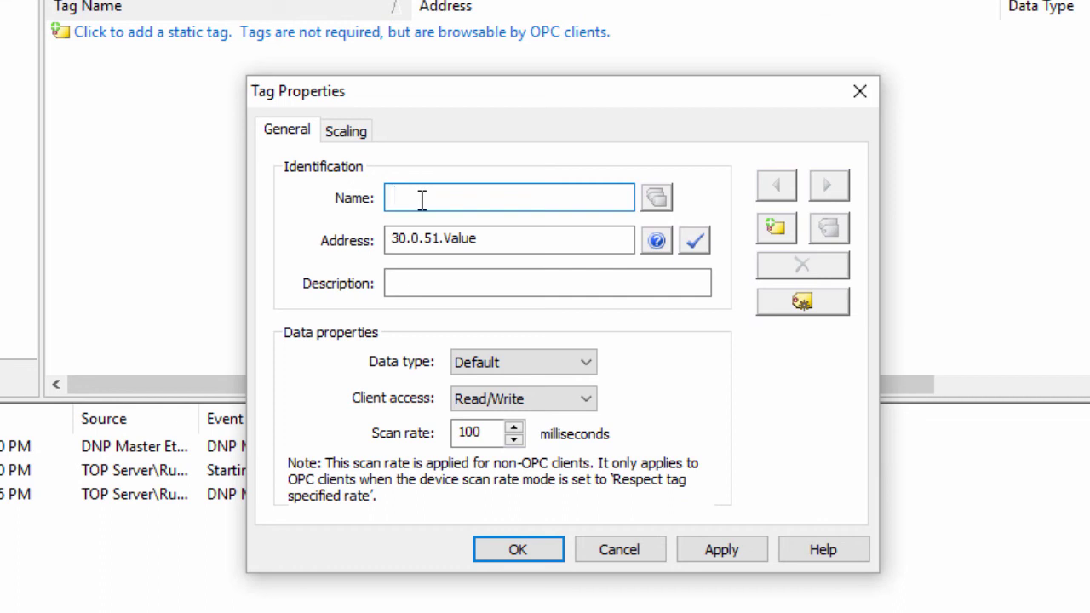
type("Well1")
key("Up")
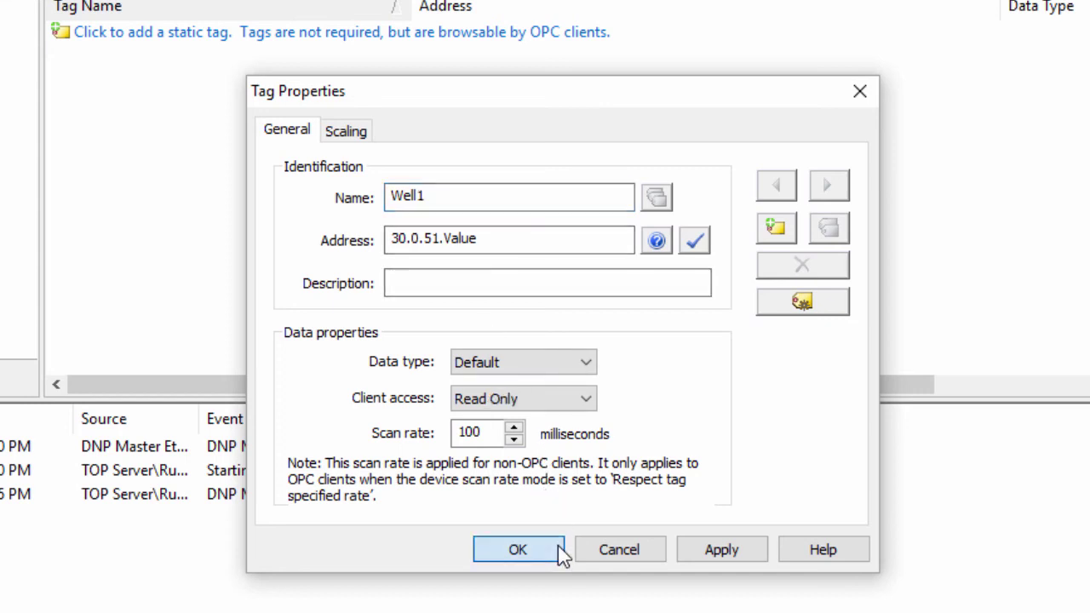
left_click(560, 548)
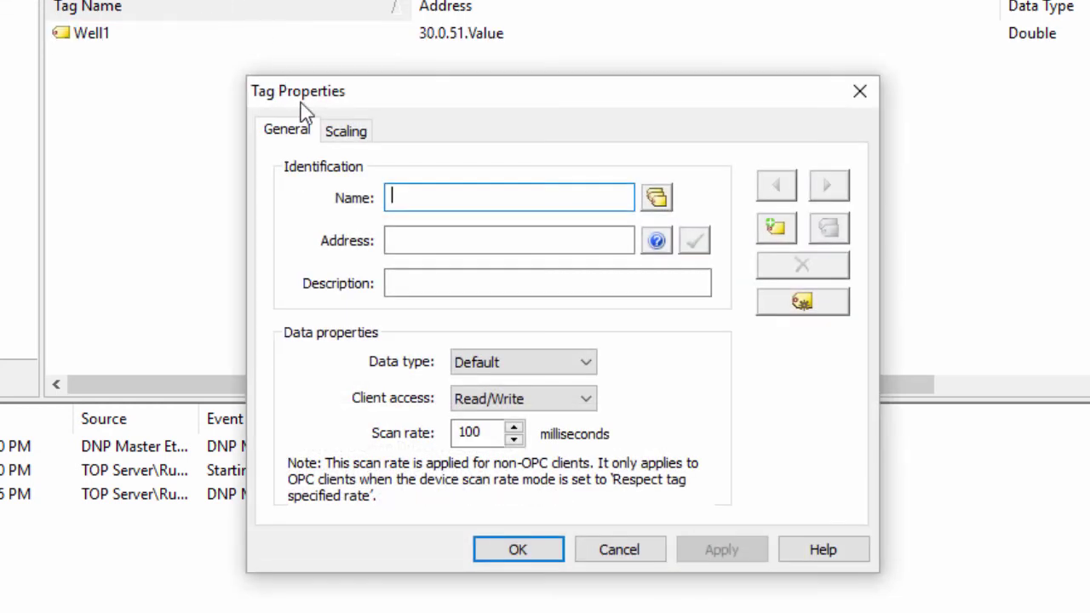
Create a second tag named Last_Fault at address 1.0.2.Timestamp.
left_click(412, 241)
type("1.0")
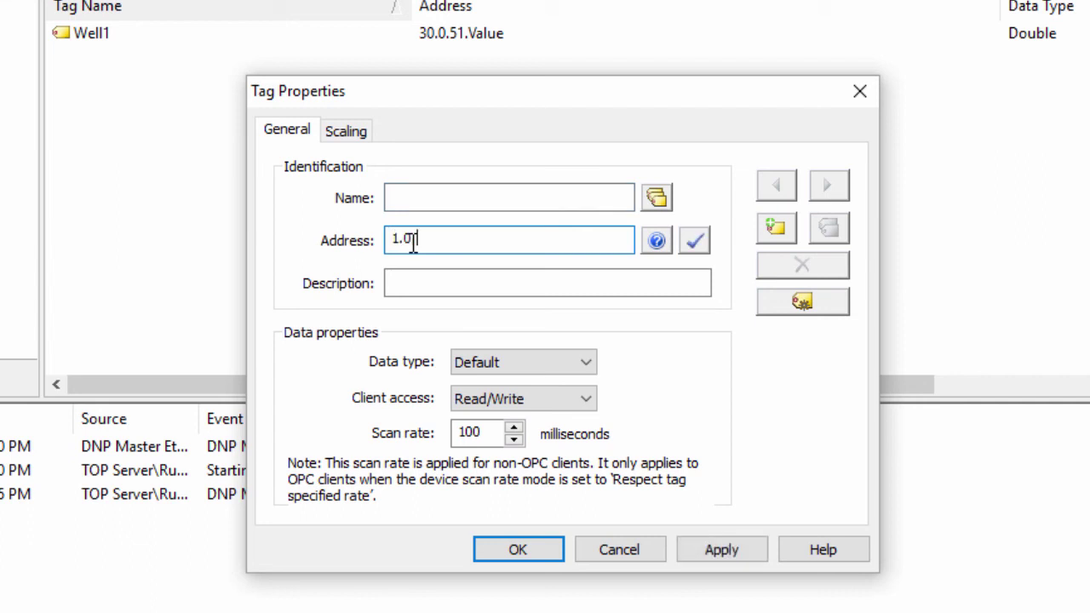
type(".2.Timestamp")
left_click(407, 196)
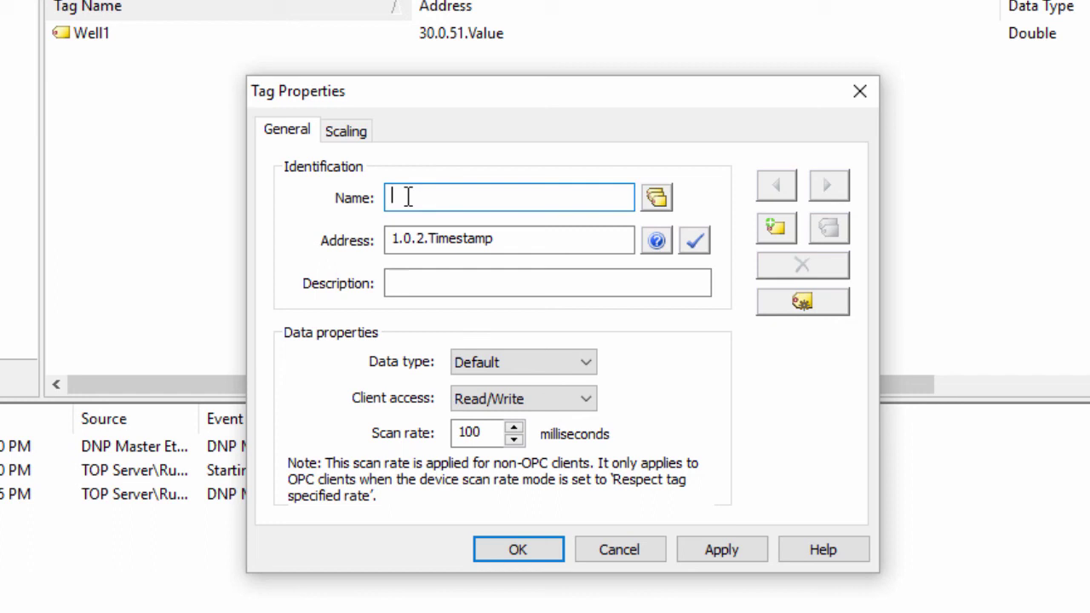
type("Last_Fault")
left_click(542, 550)
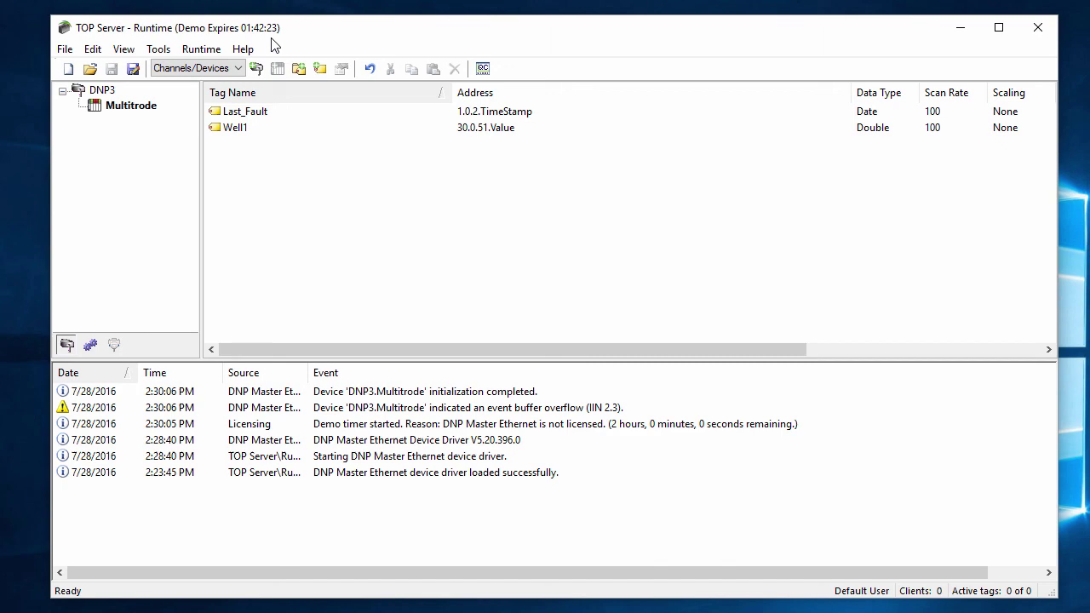
Open Server Help and launch the DNP3 Master Ethernet driver help from the Contents tree.
left_click(243, 49)
left_click(263, 71)
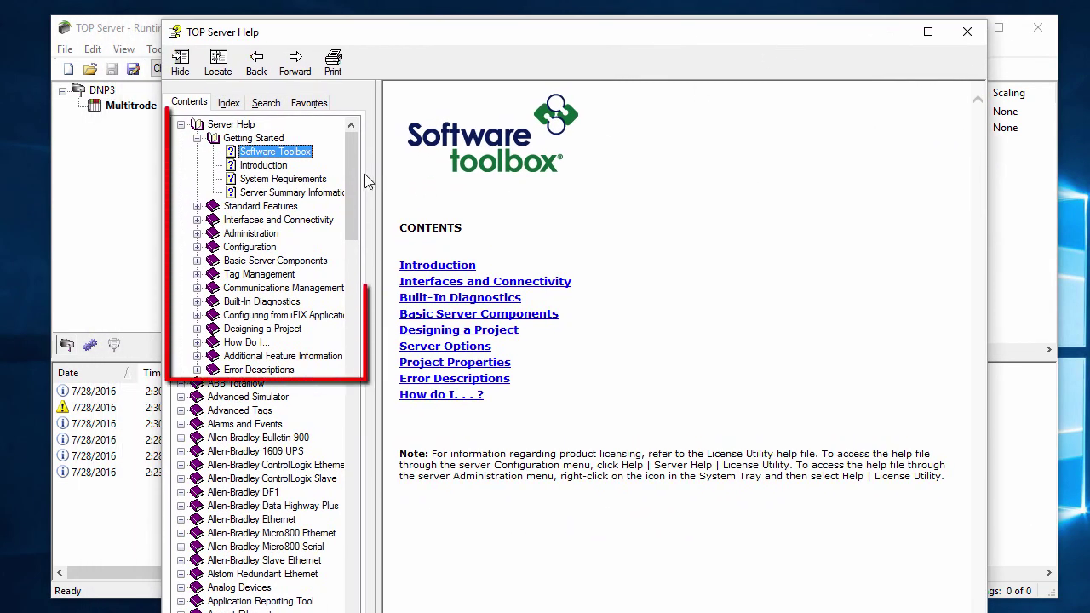
scroll(356, 193, "down", 2)
left_click_drag(356, 193, 308, 308)
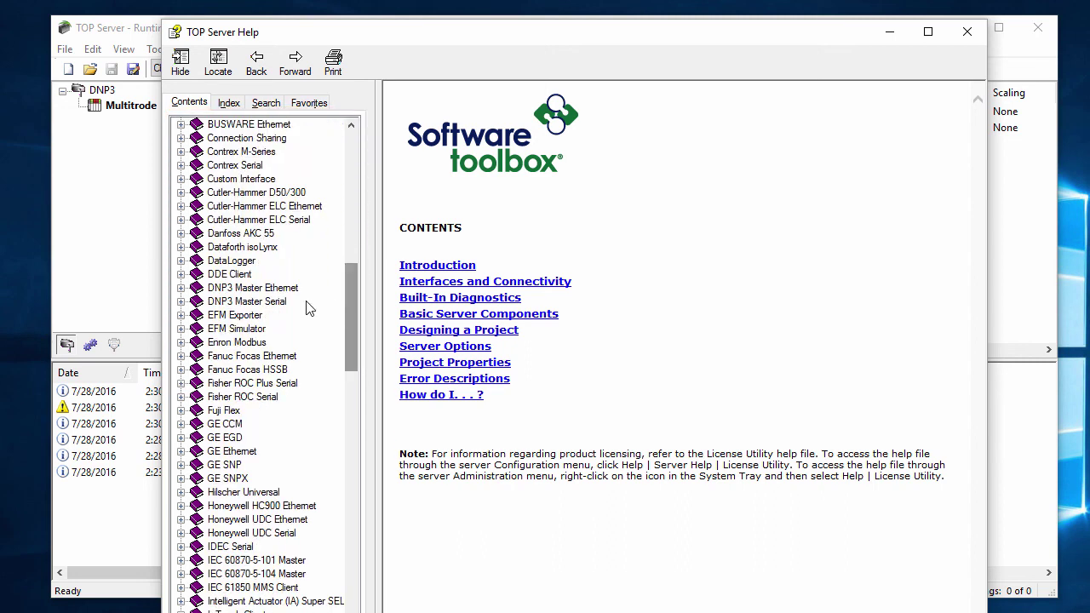
left_click(197, 289)
left_click(255, 302)
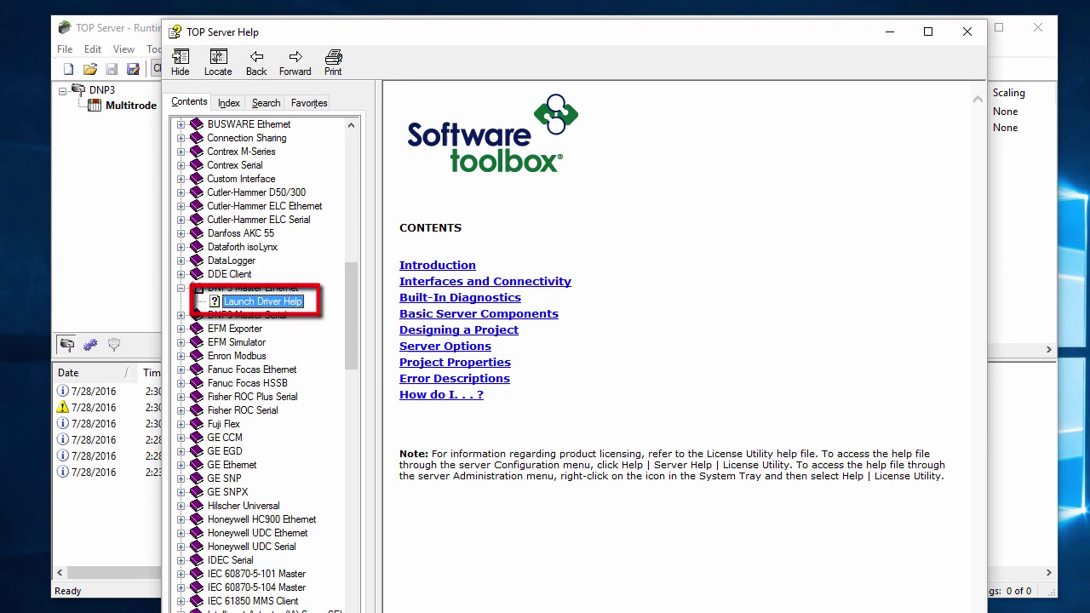